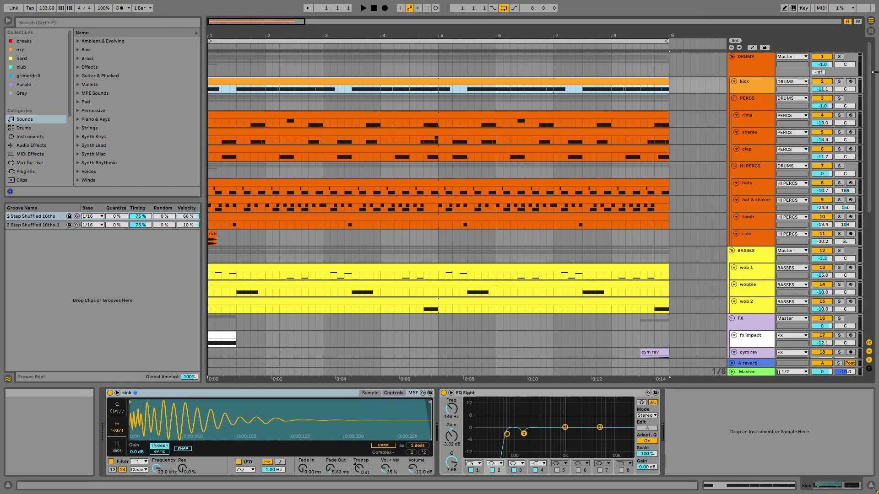
# Step: Audition the kick track, examine its MIDI notes, and inspect bands 1 and 2 of its EQ Eight
pyautogui.click(839, 82)
pyautogui.press('space')
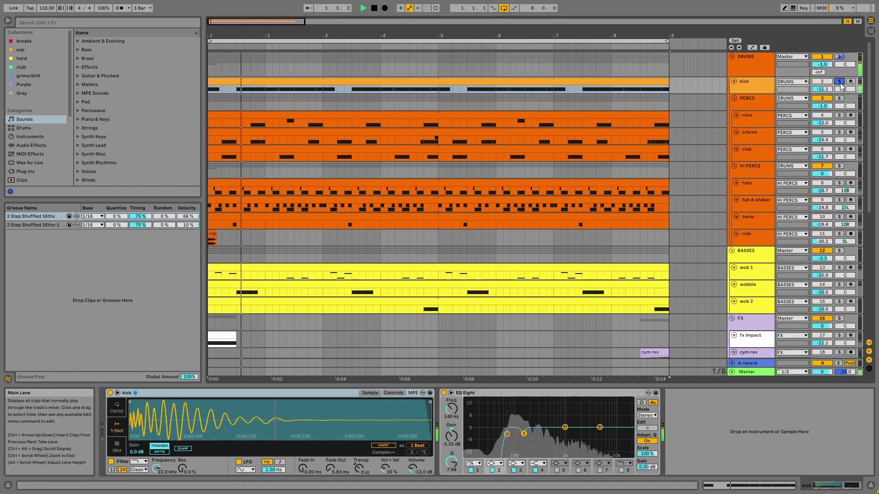
pyautogui.click(839, 83)
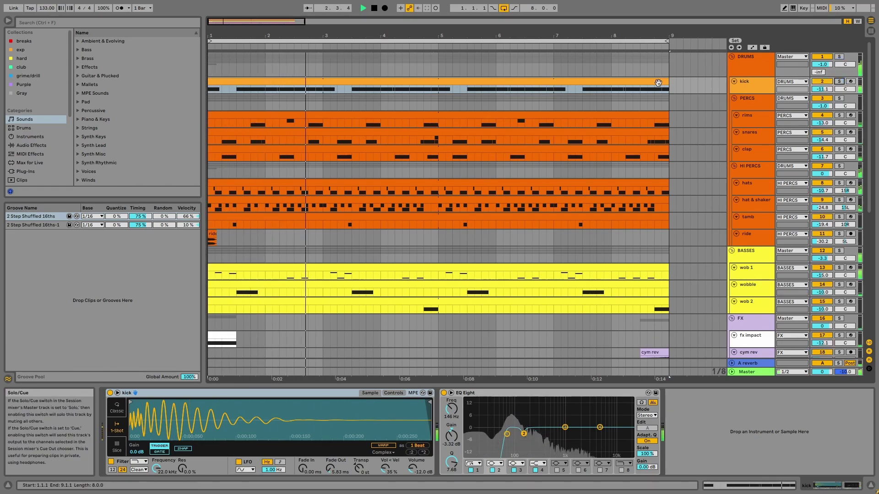
pyautogui.doubleClick(410, 82)
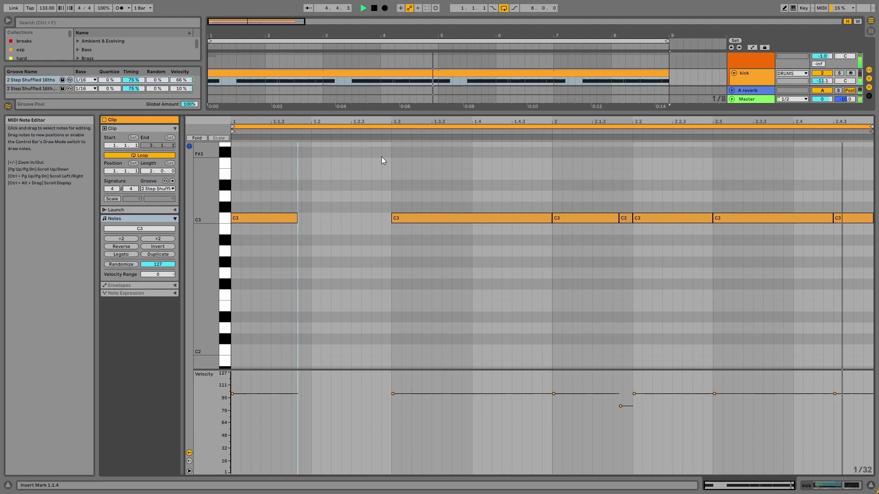
pyautogui.hotkey('shift', 'Tab')
pyautogui.press('space')
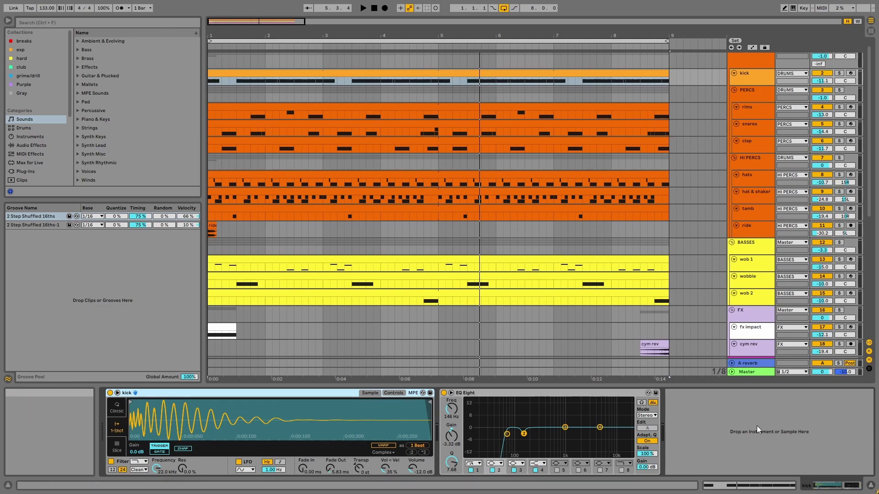
pyautogui.click(507, 434)
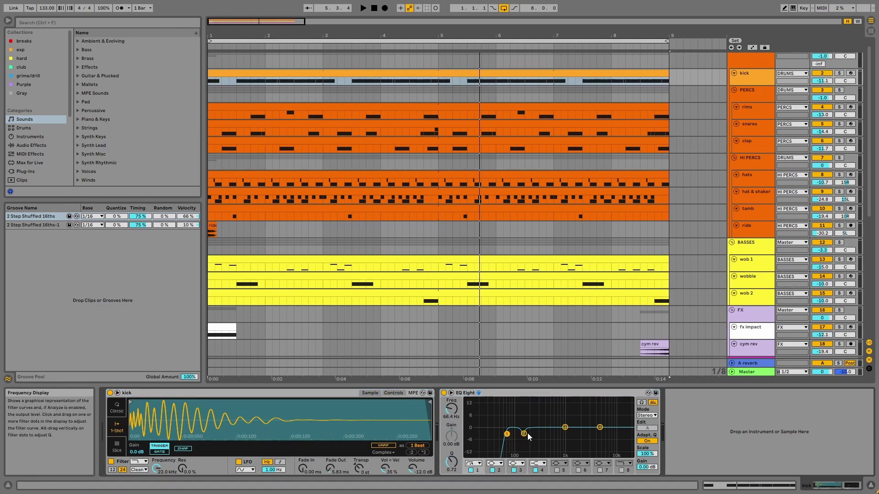
pyautogui.click(524, 434)
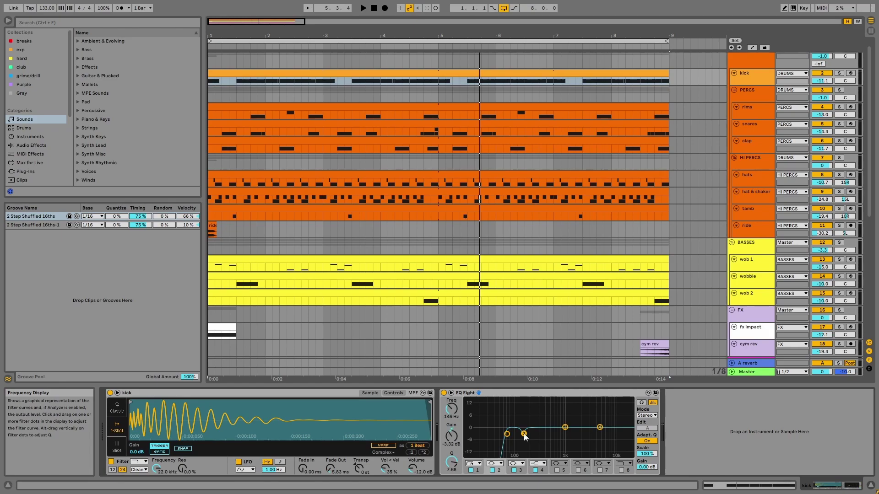
# Step: Solo the rims track in the PERCS group and play it while examining its rim 1 and rim 2 notes
pyautogui.click(753, 94)
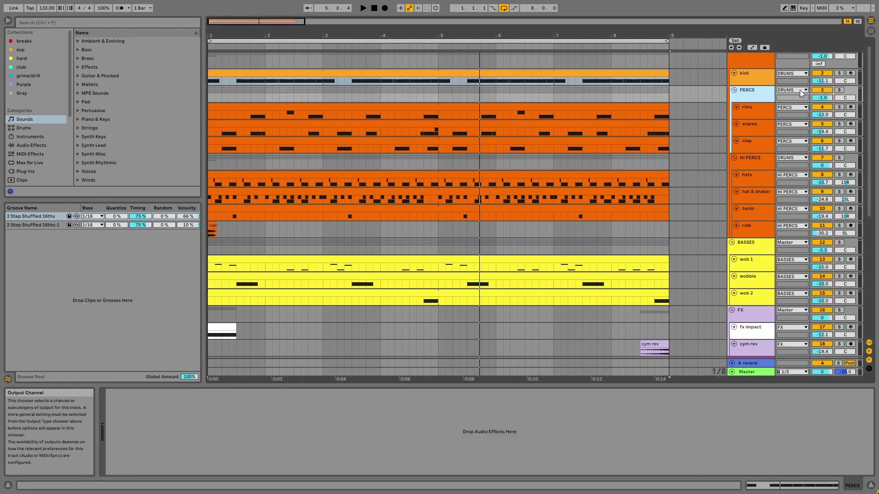
pyautogui.click(840, 90)
pyautogui.press('space')
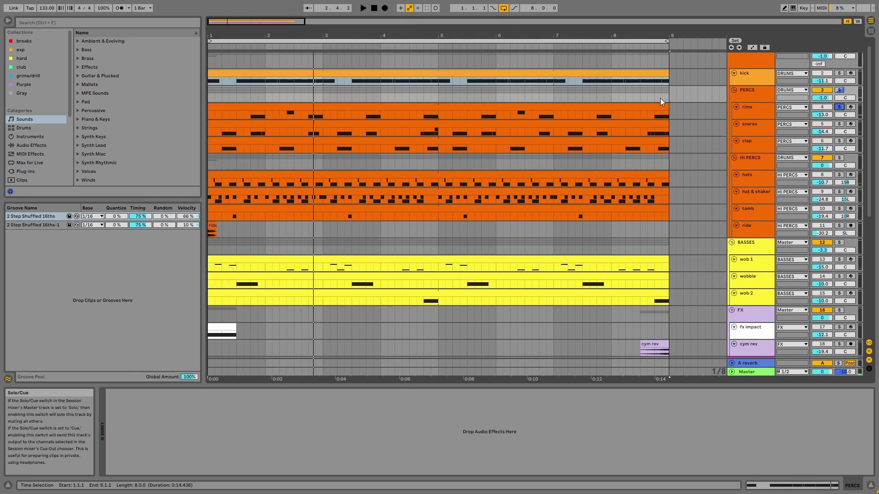
pyautogui.doubleClick(651, 106)
pyautogui.press('space')
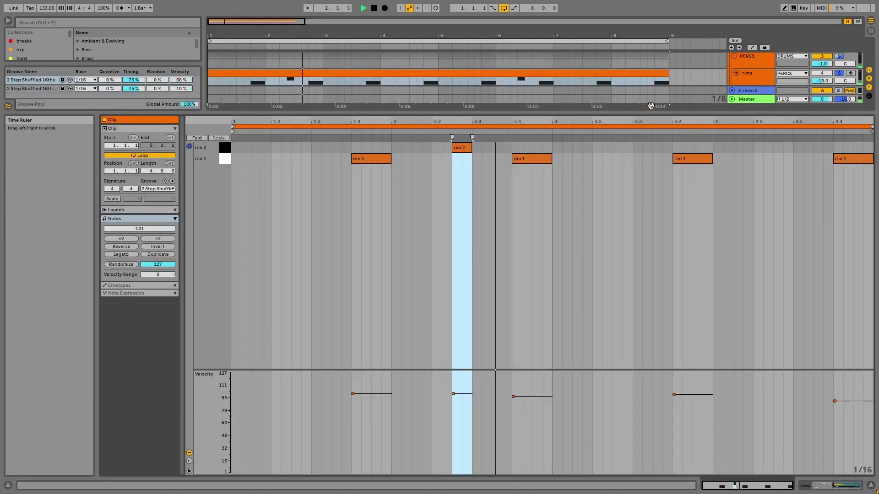
pyautogui.moveTo(648, 112); pyautogui.dragTo(658, 3)
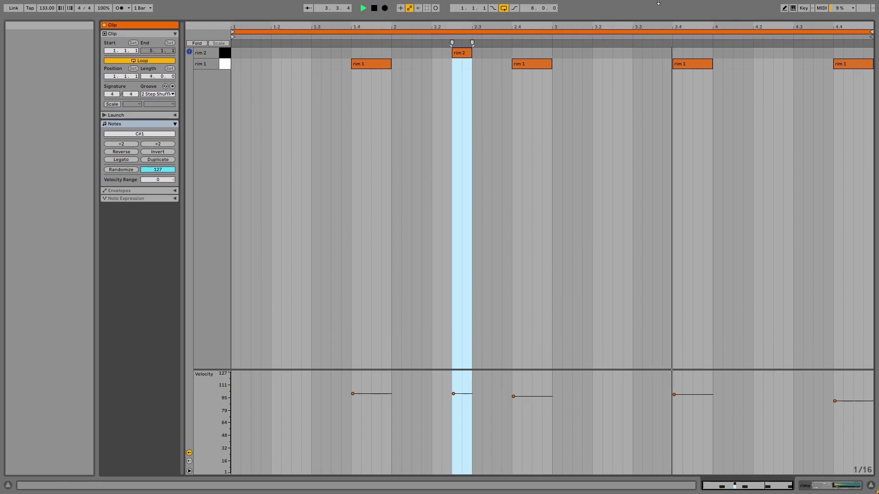
pyautogui.press('space')
pyautogui.hotkey('shift', 'Tab')
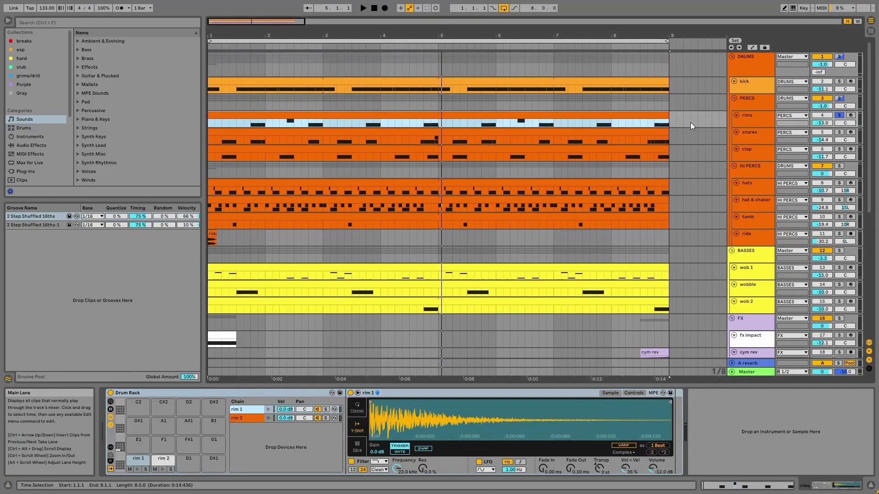
# Step: Solo the snares track and play it while examining the notes and velocities of its clip
pyautogui.click(839, 132)
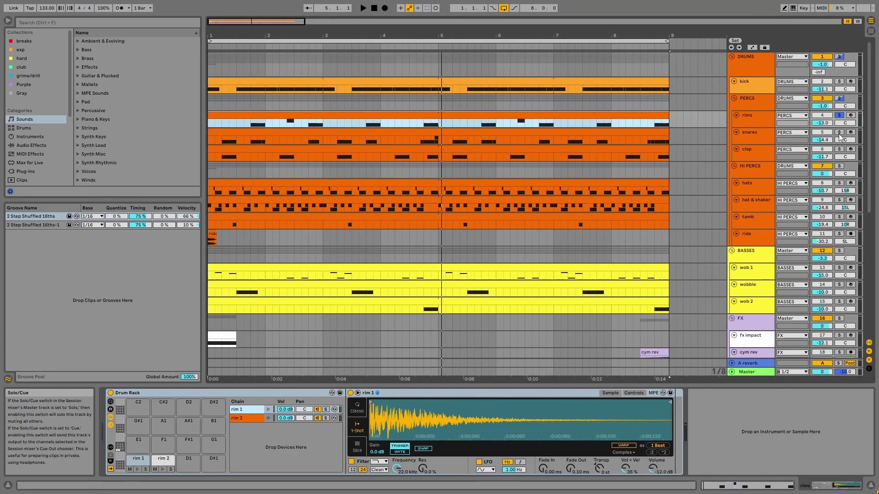
pyautogui.doubleClick(628, 130)
pyautogui.press('space')
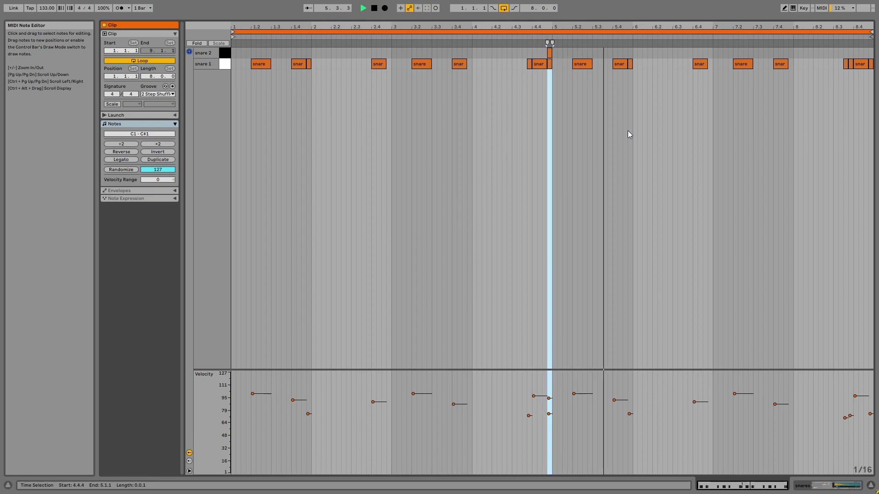
pyautogui.hotkey('shift', 'Tab')
pyautogui.press('space')
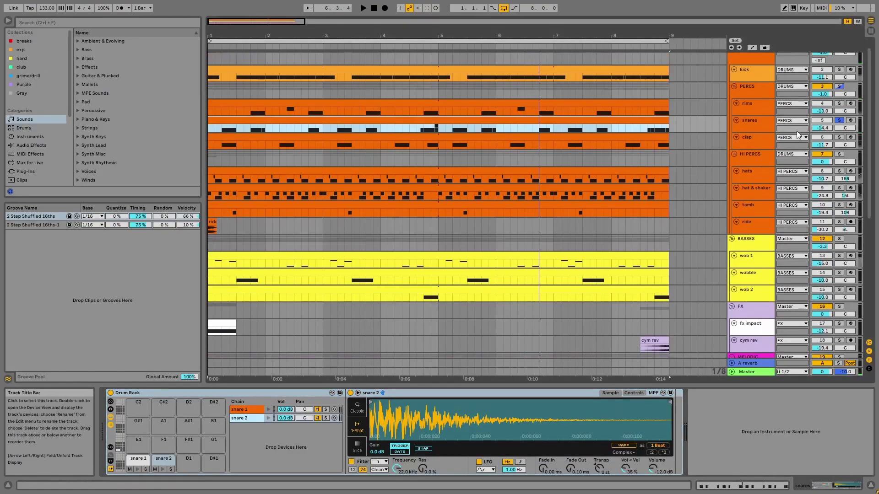
# Step: Solo the clap track and play it while examining its MIDI notes
pyautogui.click(838, 138)
pyautogui.doubleClick(663, 137)
pyautogui.press('space')
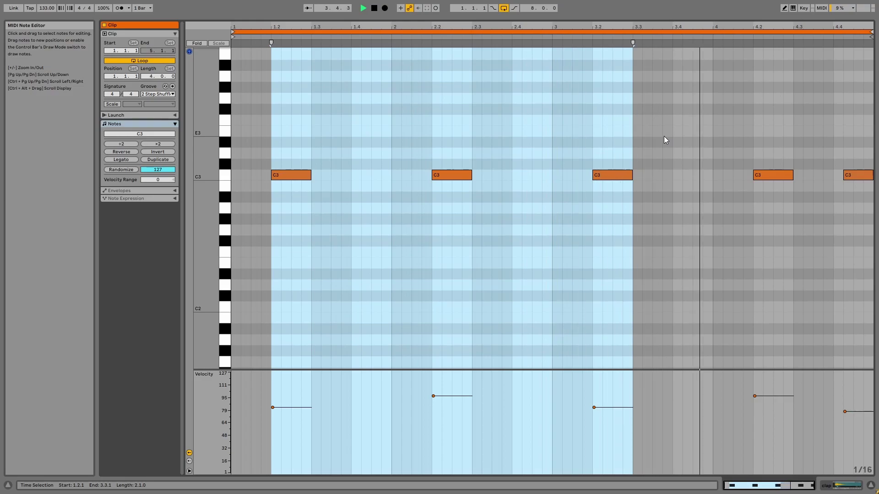
pyautogui.hotkey('shift', 'Tab')
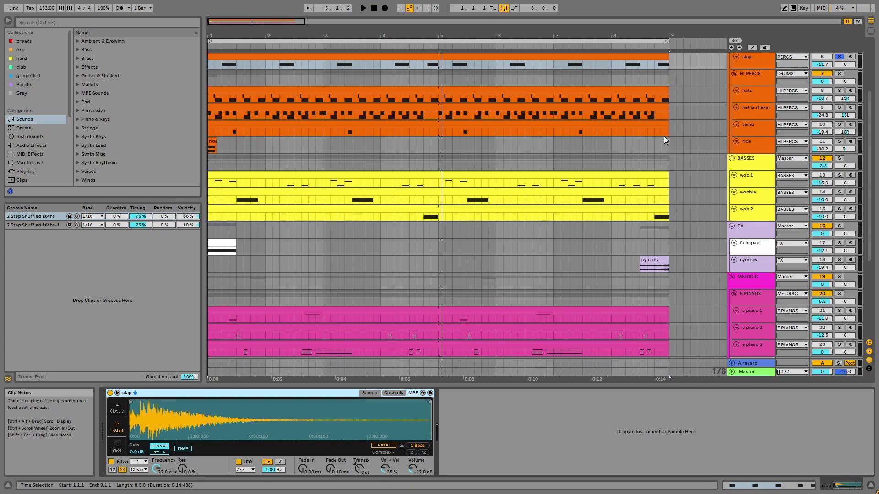
# Step: Solo the whole PERCS group and play the rims, snares and clap together
pyautogui.scroll(5, 669, 131)
pyautogui.click(758, 104)
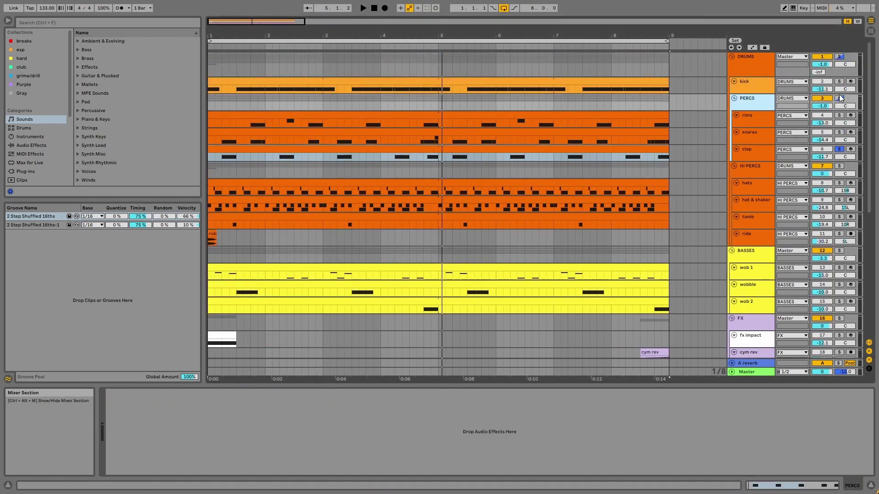
pyautogui.click(840, 98)
pyautogui.press('space')
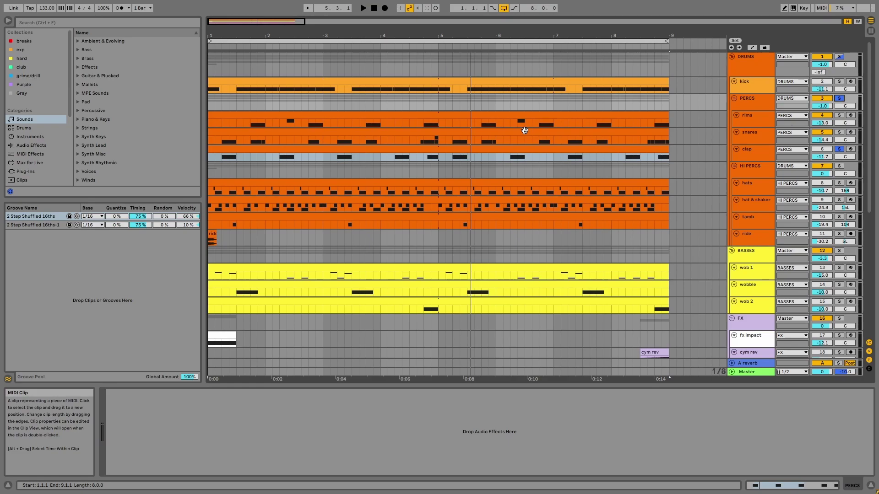
# Step: Enlarge the PERCS group track to show its reverb send, and inspect the devices on the A reverb return track
pyautogui.click(756, 101)
pyautogui.moveTo(755, 110); pyautogui.dragTo(756, 119)
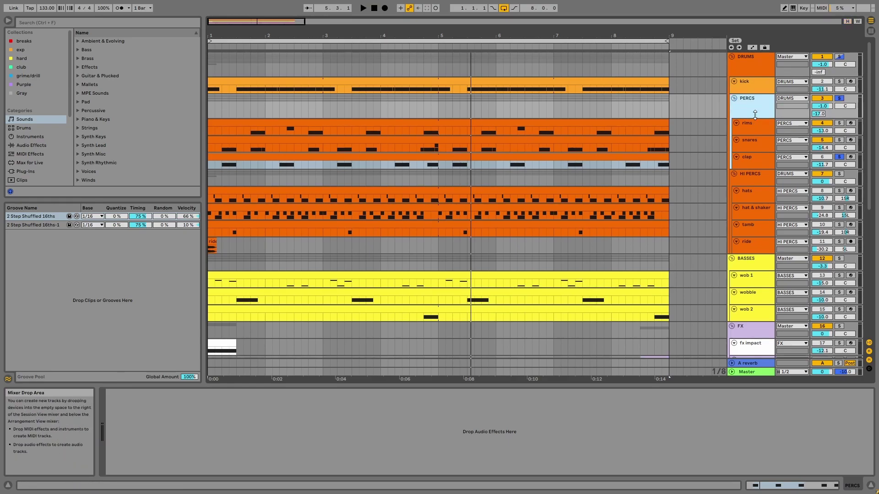
pyautogui.click(820, 114)
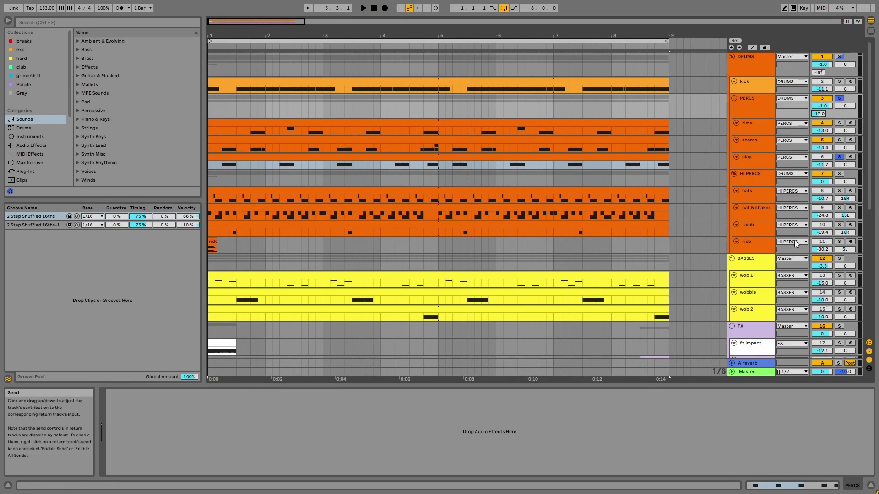
pyautogui.click(741, 363)
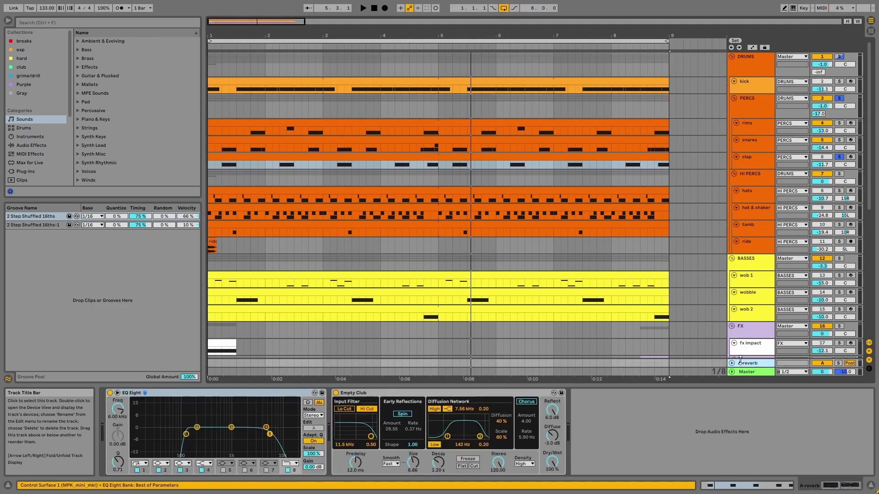
pyautogui.click(511, 394)
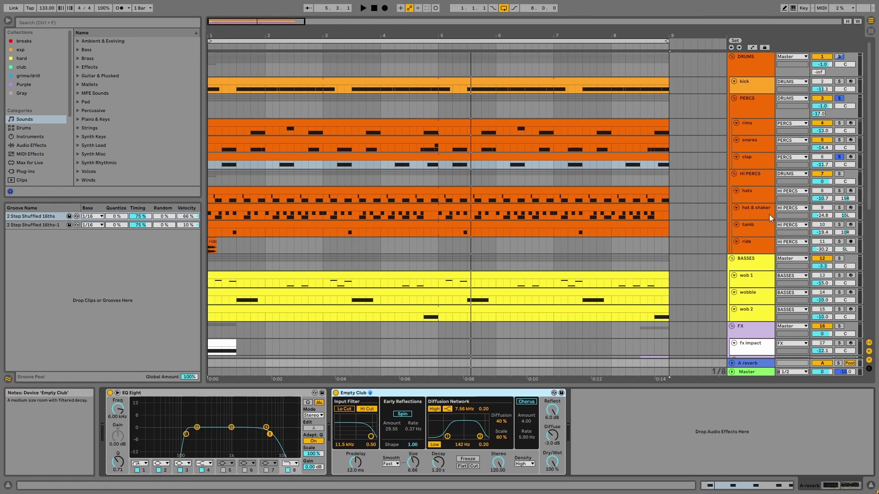
# Step: Solo the hats track in the HI PERCS group and play it, then zoom in on its first closed hat note
pyautogui.click(771, 174)
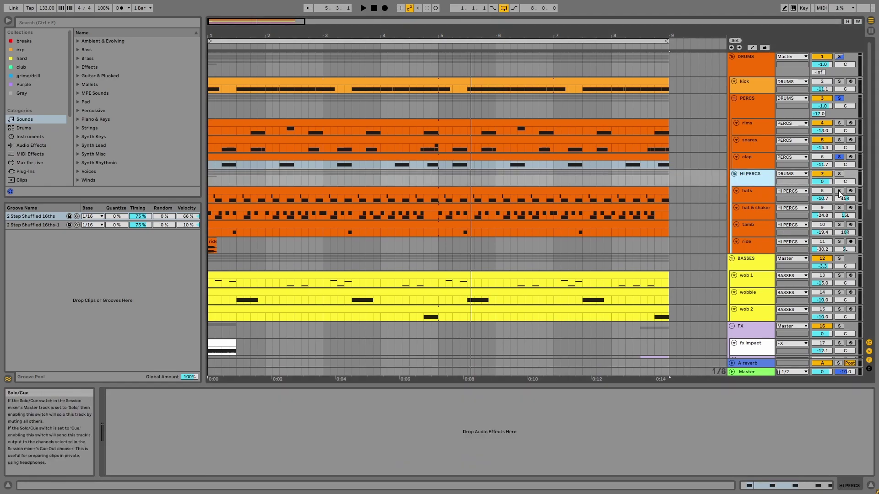
pyautogui.click(840, 192)
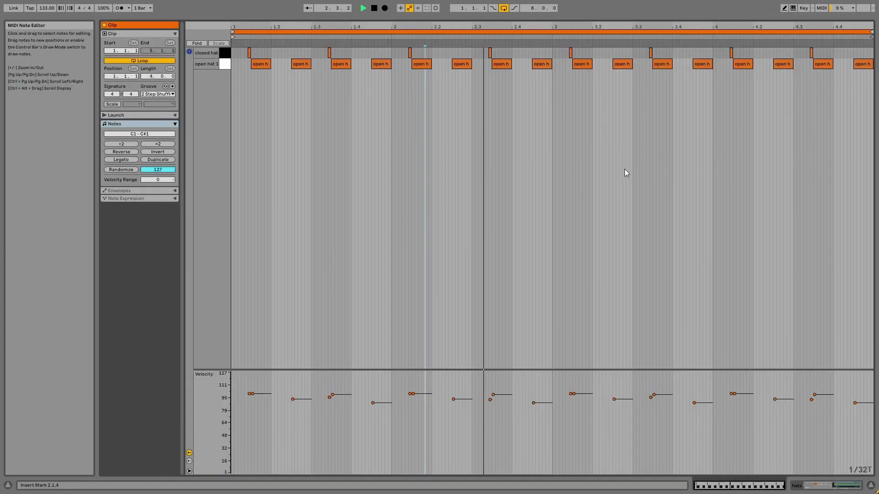
pyautogui.rightClick(455, 148)
pyautogui.press('Escape')
pyautogui.moveTo(242, 28); pyautogui.dragTo(241, 114)
pyautogui.press('space')
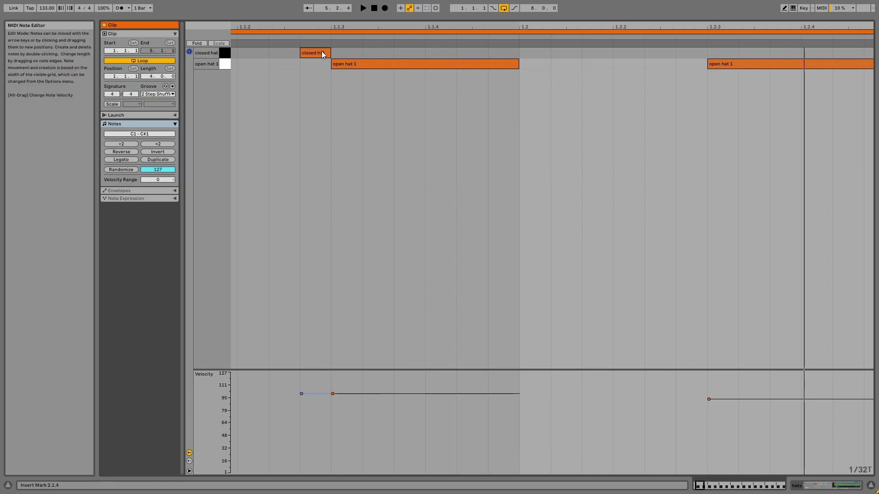
pyautogui.click(315, 51)
# Step: Turn off the triplet grid in the hats clip and switch it to a fine adaptive grid
pyautogui.rightClick(334, 128)
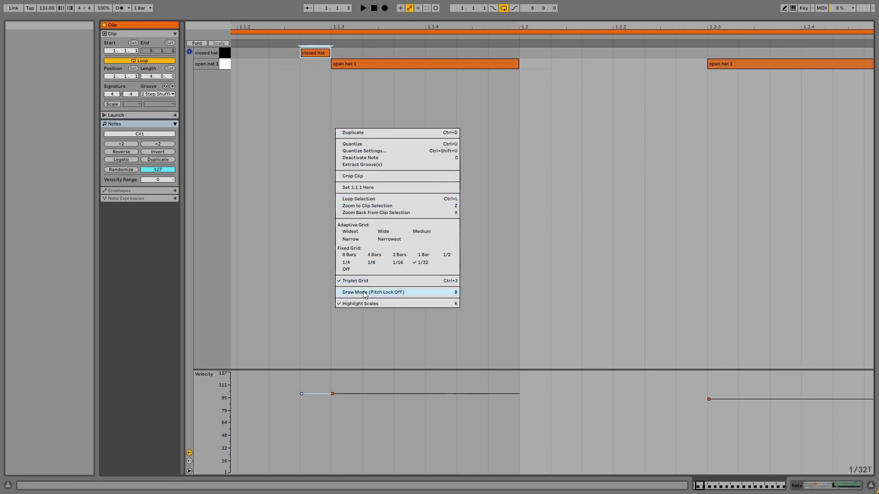
pyautogui.click(406, 282)
pyautogui.rightClick(428, 238)
pyautogui.click(517, 372)
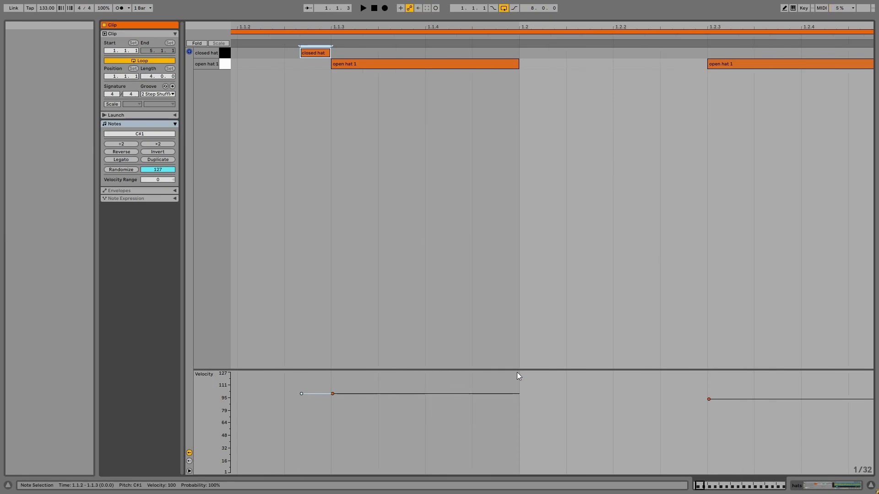
pyautogui.rightClick(432, 366)
pyautogui.click(454, 296)
# Step: Play the hats pattern across the whole clip, and inspect the open hat 1 and closed hat chains in the Drum Rack
pyautogui.press('space')
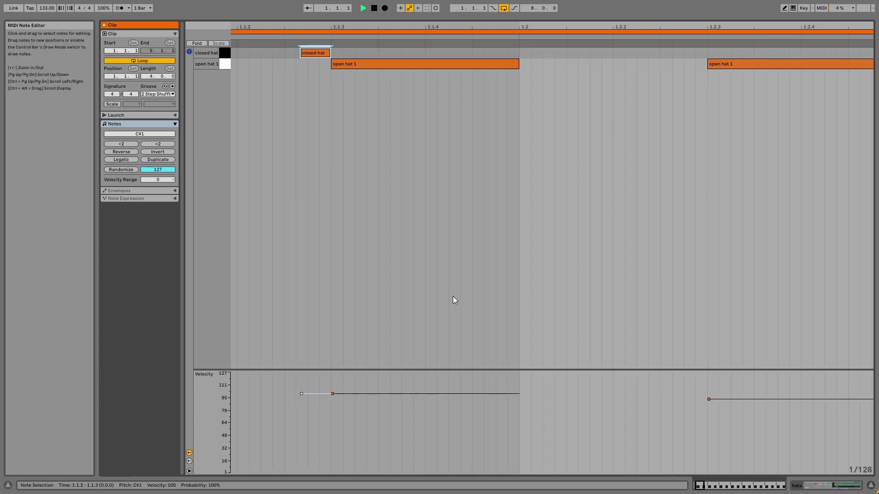
pyautogui.moveTo(394, 28); pyautogui.dragTo(390, 20)
pyautogui.moveTo(283, 26); pyautogui.dragTo(283, 29)
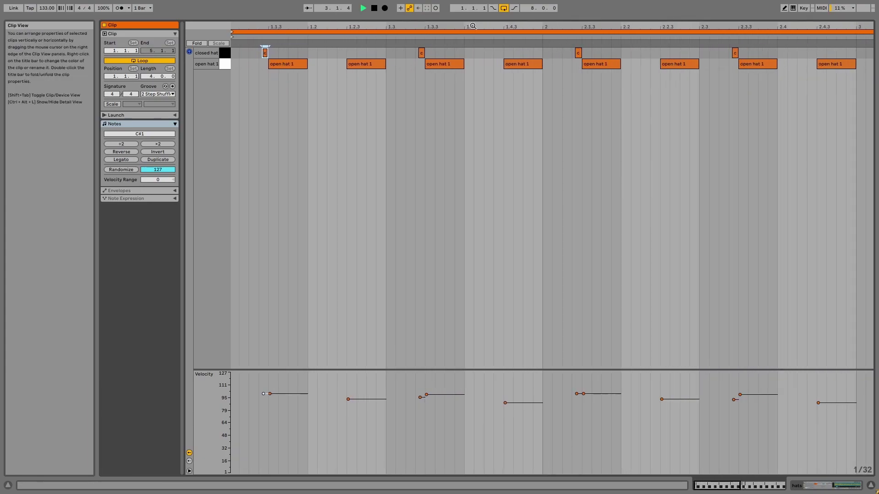
pyautogui.moveTo(473, 26); pyautogui.dragTo(472, 18)
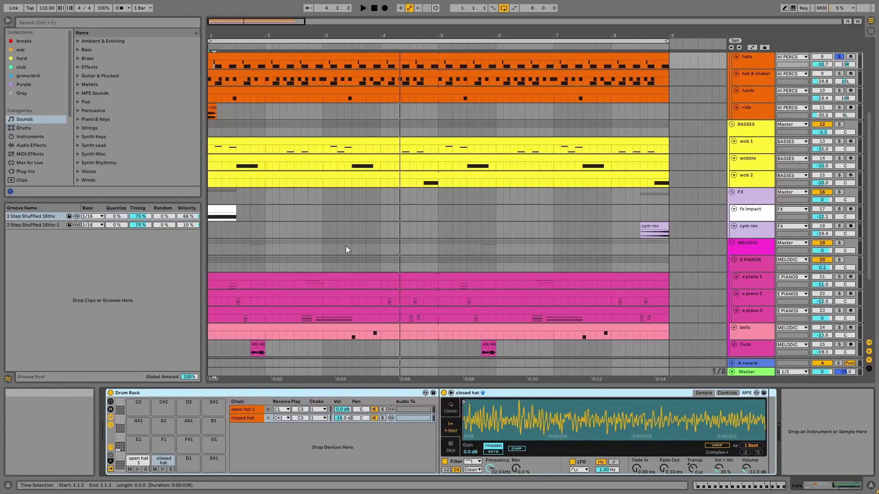
pyautogui.click(245, 412)
pyautogui.click(244, 416)
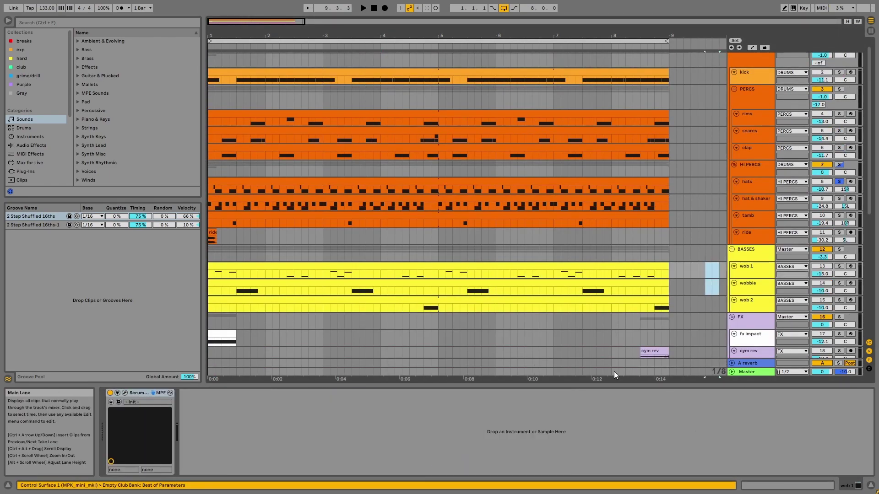
# Step: Solo and play the hat & shaker track, examining its clip notes and the open hat 2 chain in its Drum Rack
pyautogui.click(763, 199)
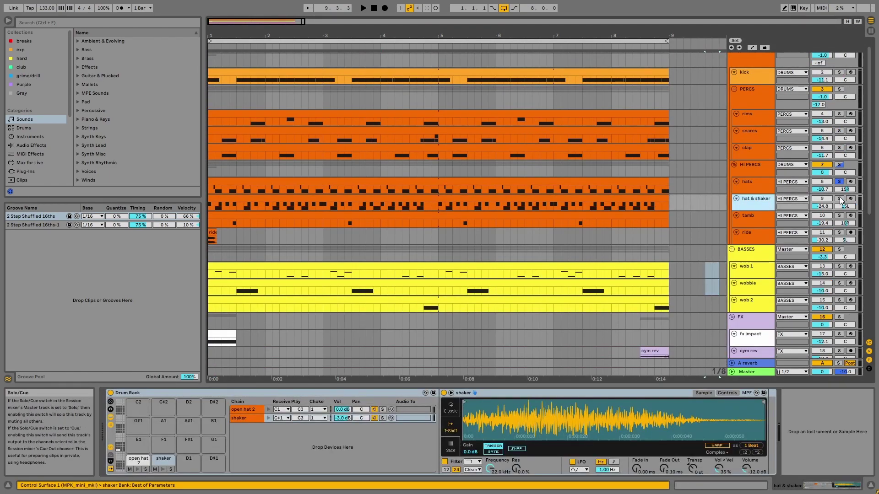
pyautogui.doubleClick(629, 205)
pyautogui.press('space')
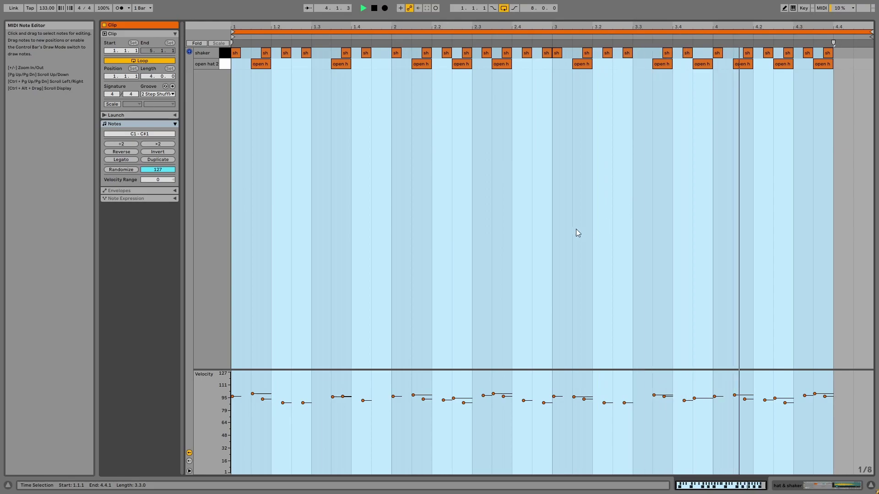
pyautogui.hotkey('shift', 'Tab')
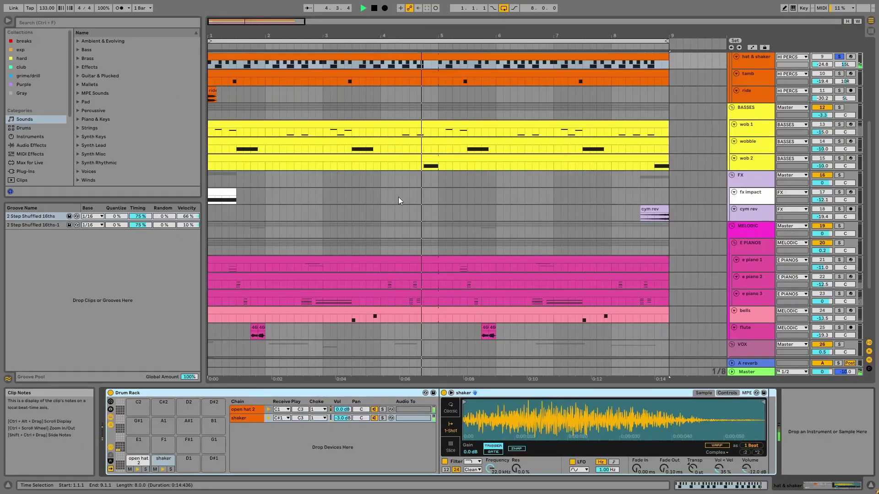
pyautogui.press('space')
pyautogui.click(258, 407)
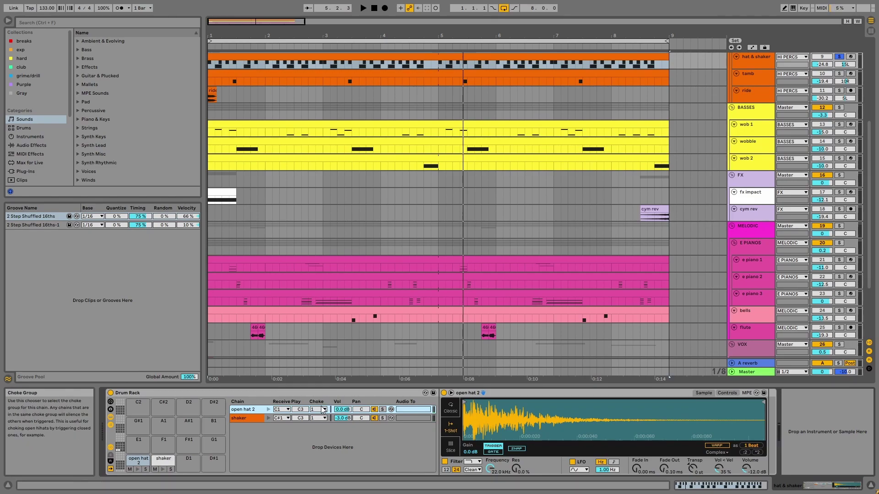
# Step: Solo and play the tamb track in the HI PERCS group, examining its clip notes and sample
pyautogui.scroll(2, 852, 103)
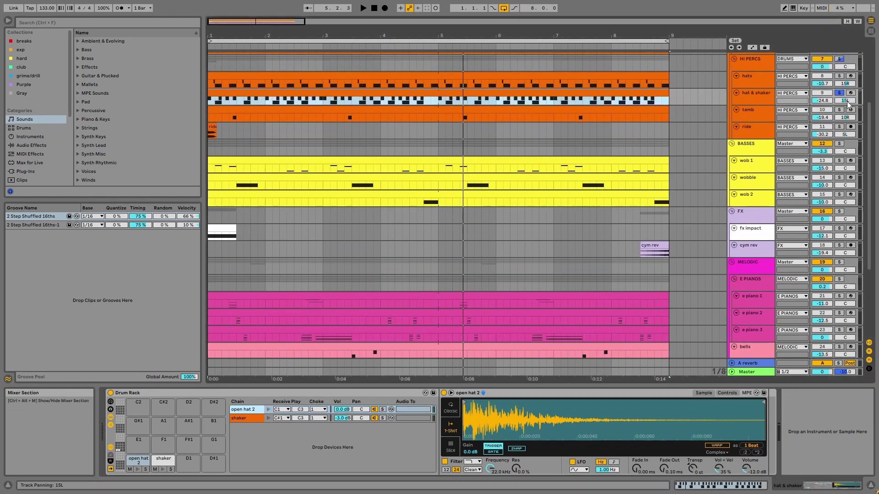
pyautogui.click(839, 110)
pyautogui.doubleClick(659, 109)
pyautogui.press('space')
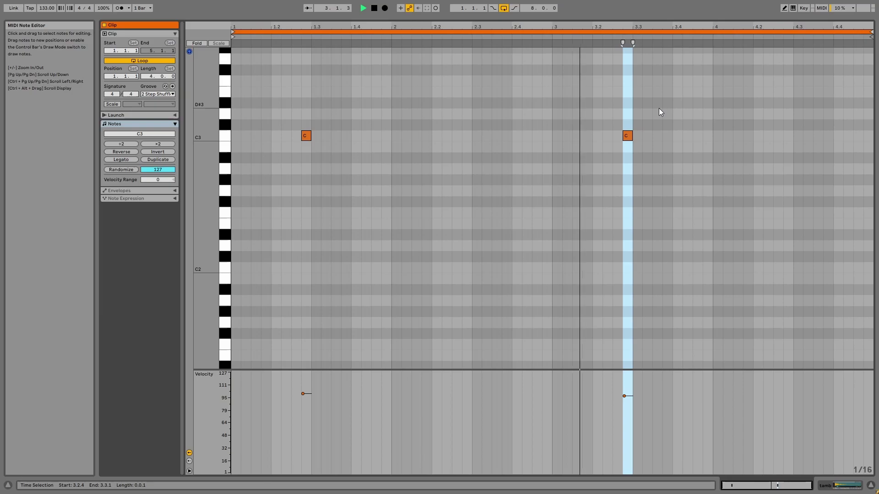
pyautogui.hotkey('shift', 'Tab')
pyautogui.scroll(2, 659, 109)
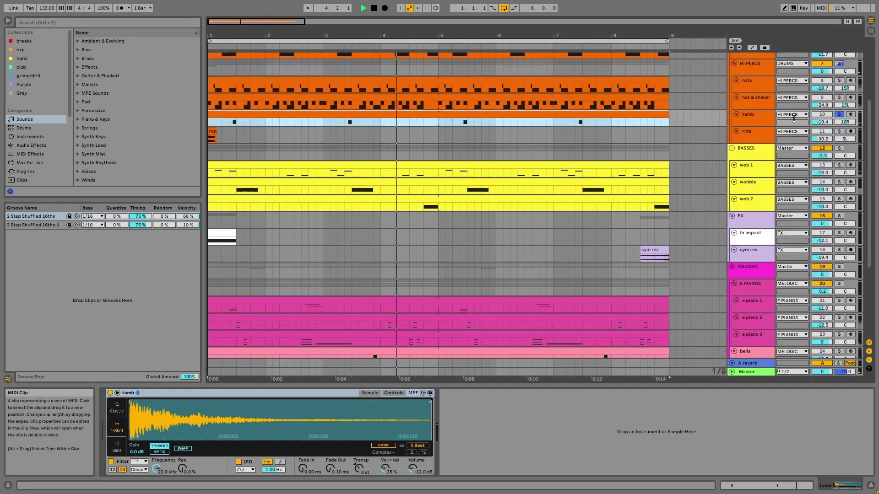
# Step: Solo the ride track and play it from the start
pyautogui.click(839, 132)
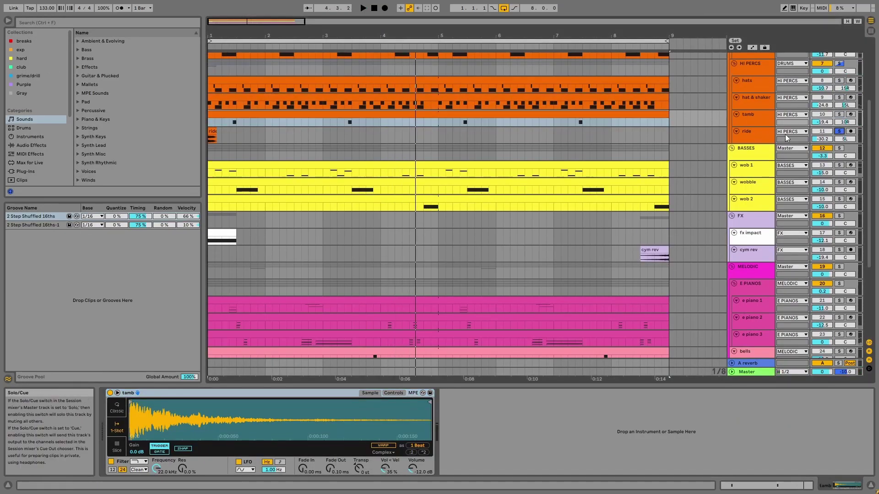
pyautogui.click(589, 116)
pyautogui.press('space')
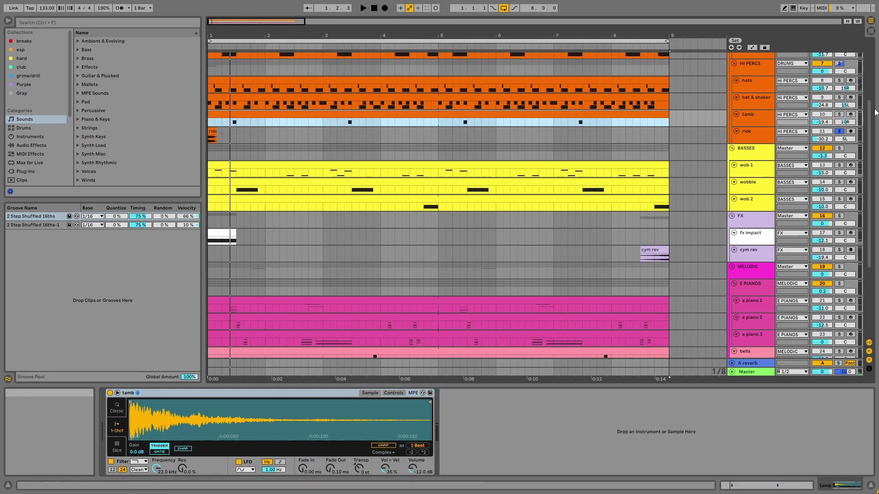
# Step: Solo the whole HI PERCS group and play its tracks together from the start
pyautogui.click(757, 68)
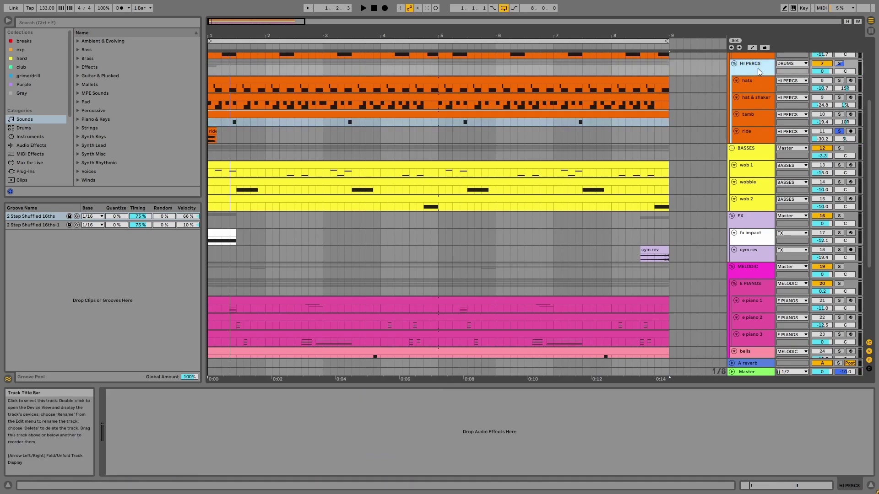
pyautogui.click(837, 65)
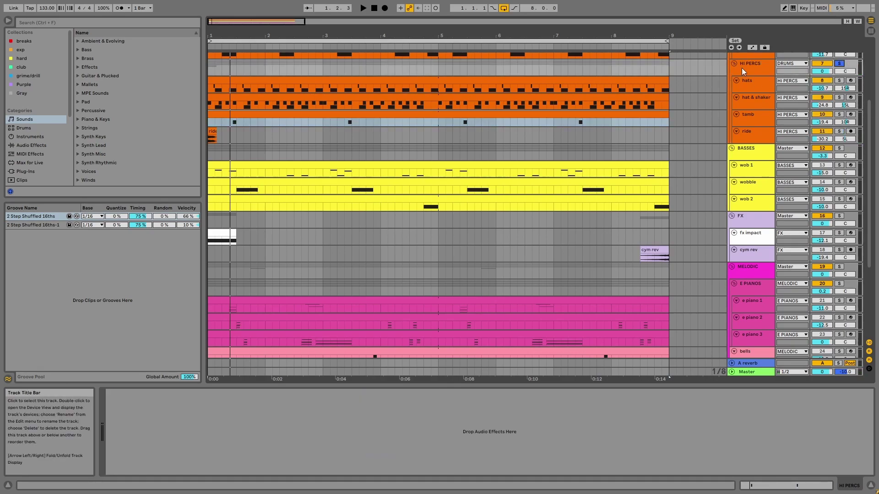
pyautogui.click(644, 81)
pyautogui.press('space')
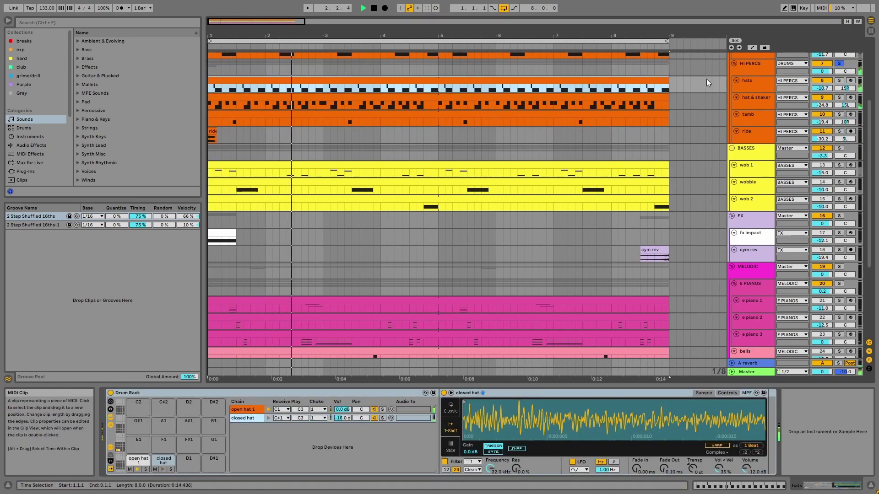
# Step: Enlarge the HI PERCS group track to reveal its reverb send, and inspect the send level
pyautogui.scroll(2, 714, 128)
pyautogui.click(763, 99)
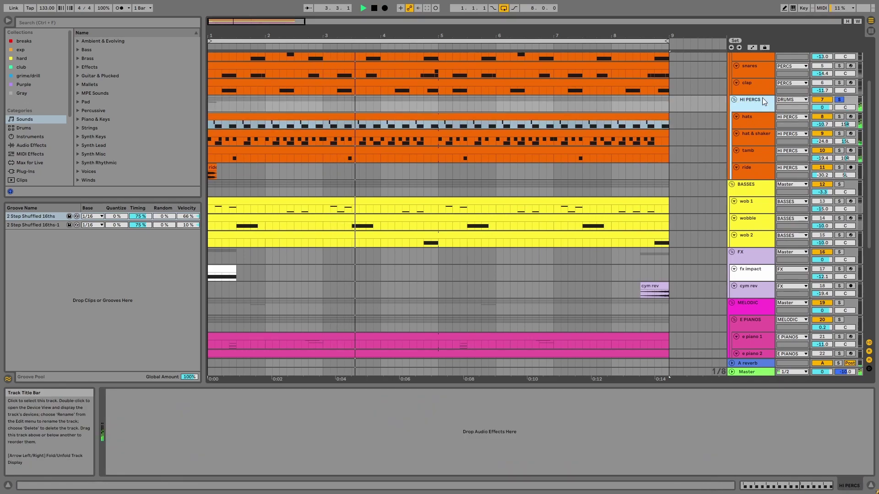
pyautogui.moveTo(748, 112); pyautogui.dragTo(748, 120)
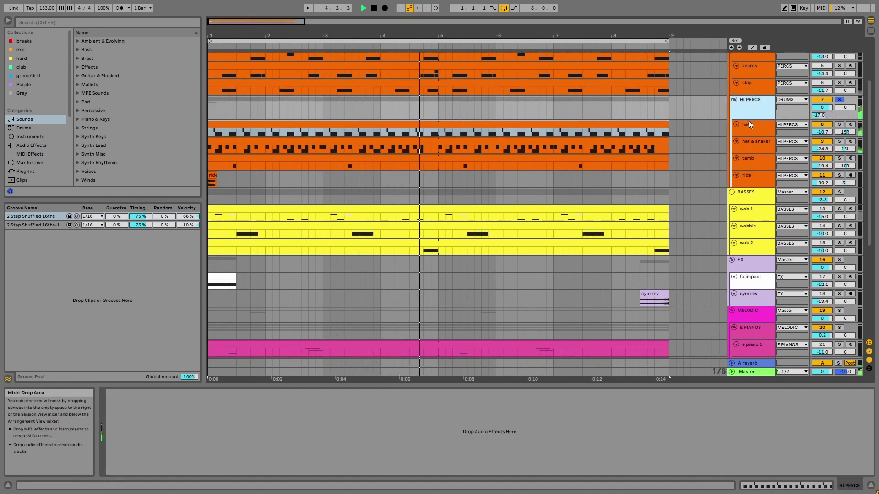
pyautogui.press('space')
pyautogui.moveTo(818, 119); pyautogui.dragTo(820, 121)
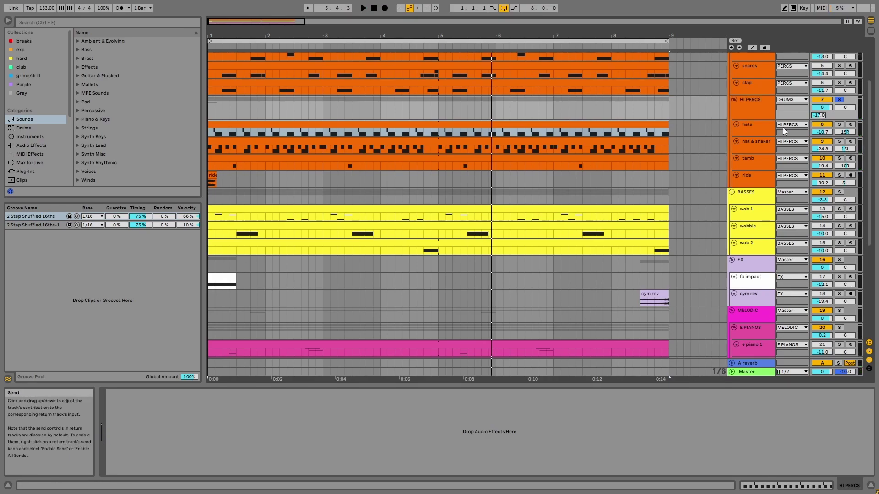
# Step: Select the arrangement from kick through tamb across all eight bars, and inspect the DRUMS group's Saturator and Glue Compressor
pyautogui.scroll(1, 819, 121)
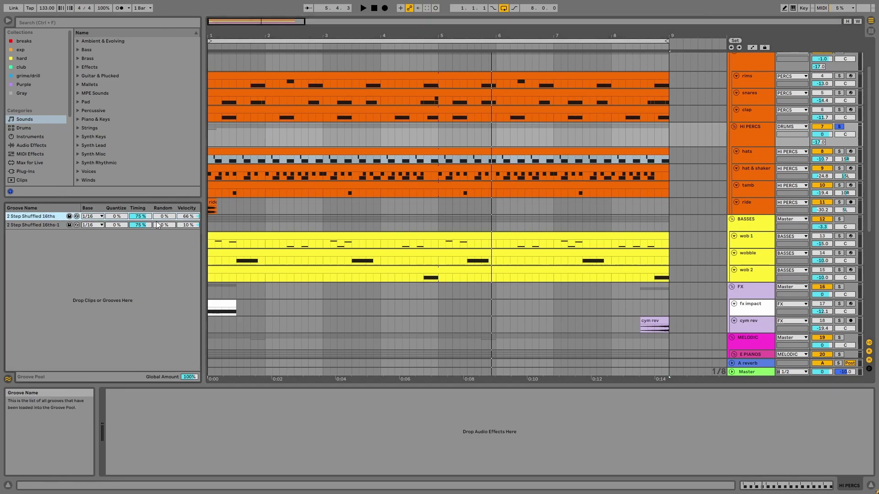
pyautogui.scroll(2, 414, 226)
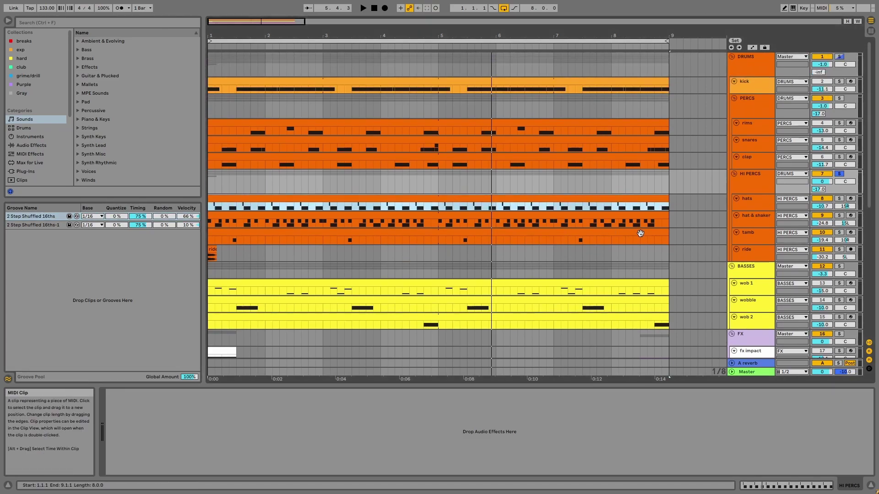
pyautogui.moveTo(674, 239); pyautogui.dragTo(198, 81)
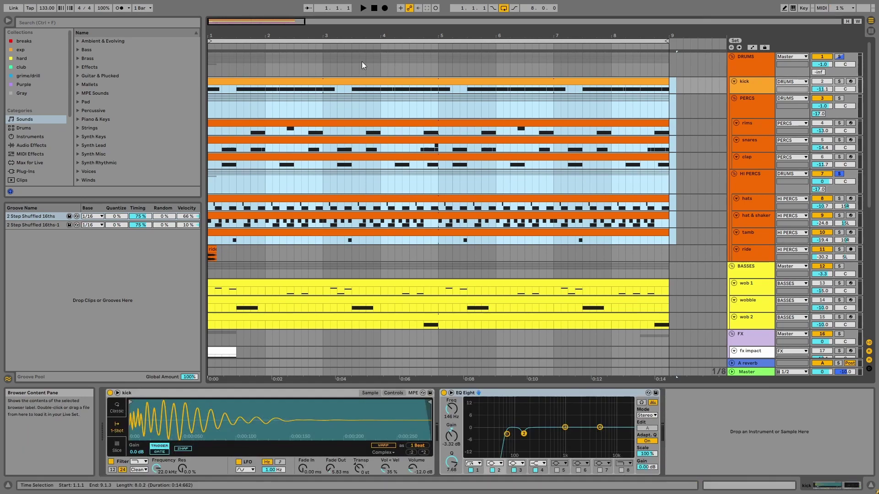
pyautogui.click(734, 75)
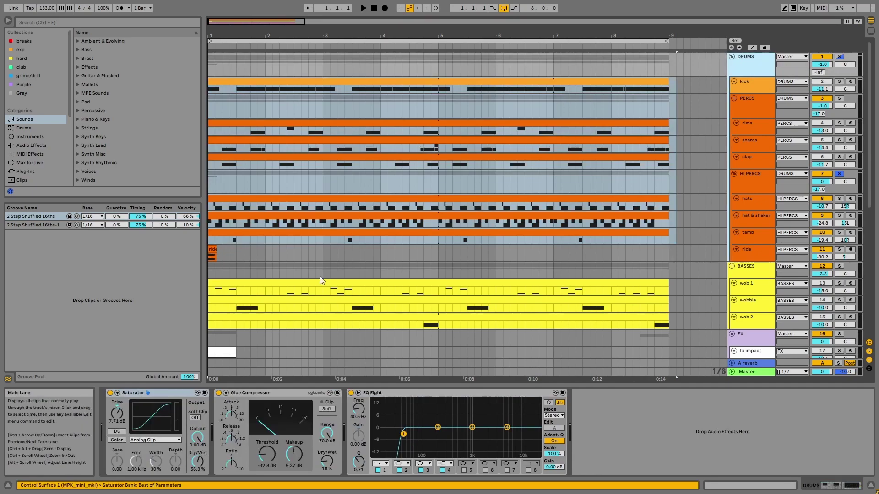
pyautogui.click(163, 395)
pyautogui.click(264, 393)
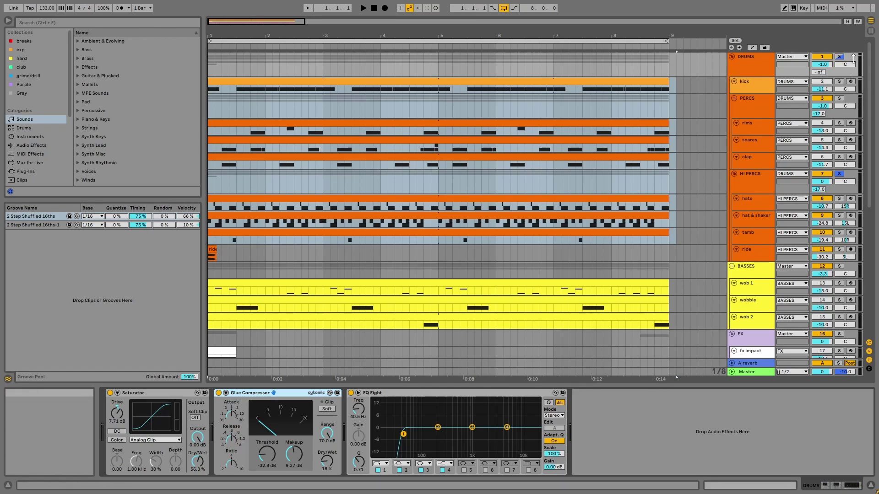
# Step: Solo and play the DRUMS group, bypassing and re-enabling its Saturator and Glue Compressor for comparison, and inspect its EQ Eight
pyautogui.click(839, 56)
pyautogui.press('space')
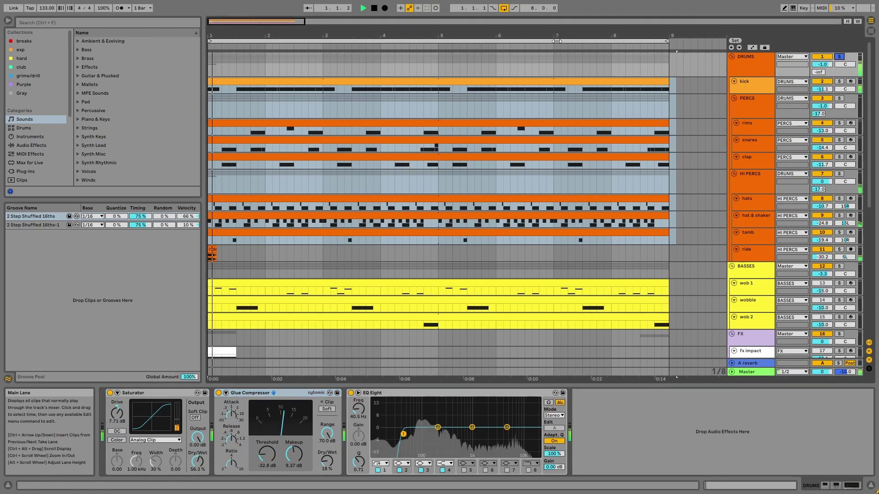
pyautogui.click(219, 393)
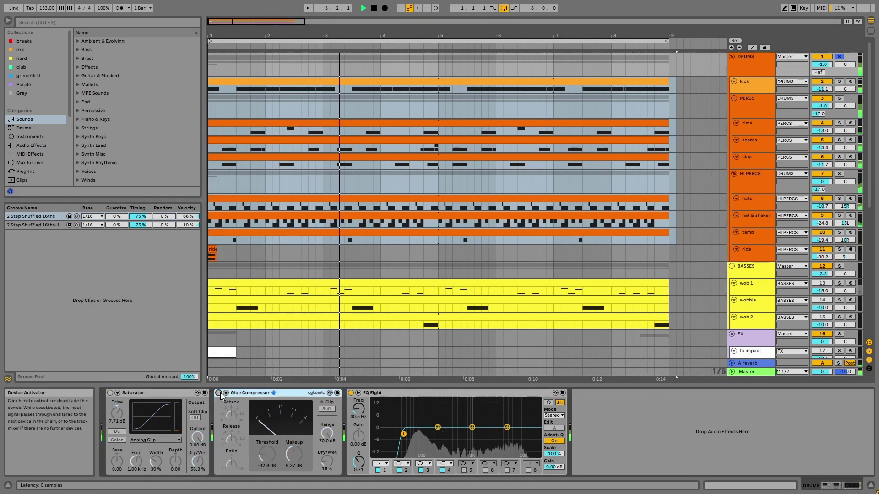
pyautogui.click(219, 393)
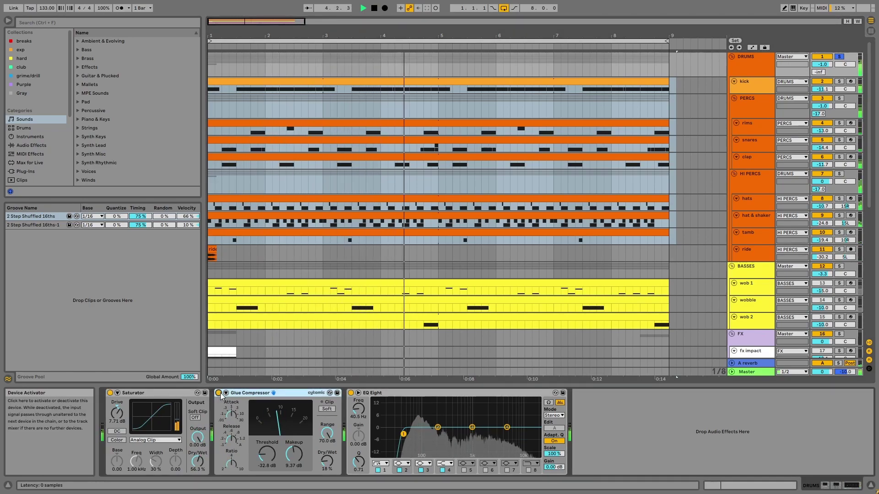
pyautogui.click(475, 396)
# Step: Inspect the BASSES group's effects, then solo the group and play it from the start
pyautogui.click(861, 274)
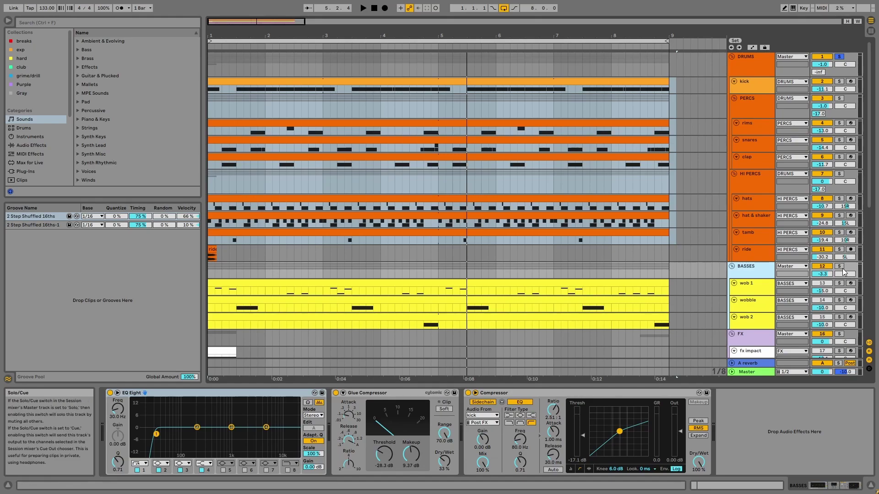
pyautogui.click(839, 266)
pyautogui.click(620, 282)
pyautogui.press('space')
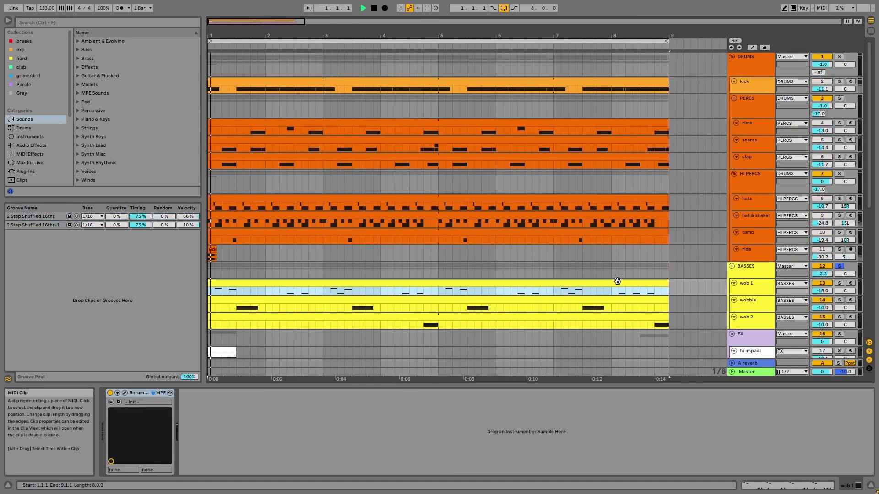
# Step: Select the wob 1, wobble and wob 2 clips together and examine their combined note pattern, including the last F#2 notes
pyautogui.keyDown('shift'); pyautogui.click(536, 314); pyautogui.keyUp('shift')
pyautogui.hotkey('shift', 'Tab')
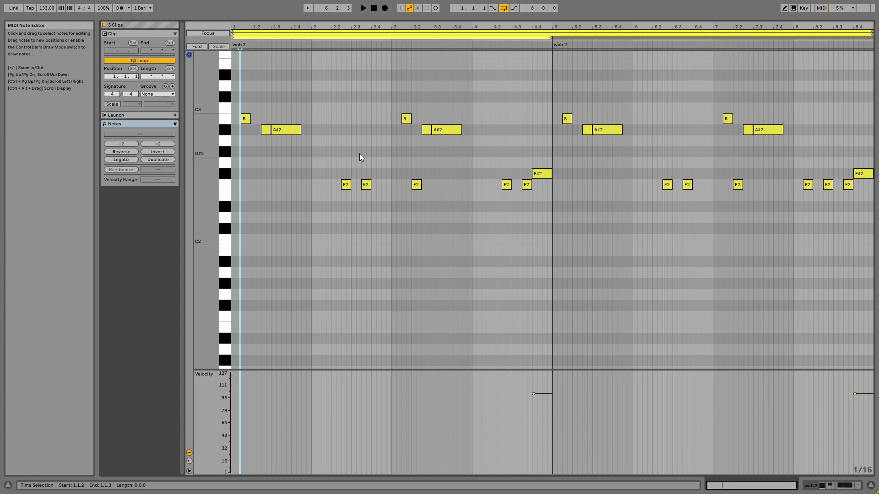
pyautogui.moveTo(396, 129); pyautogui.dragTo(415, 114)
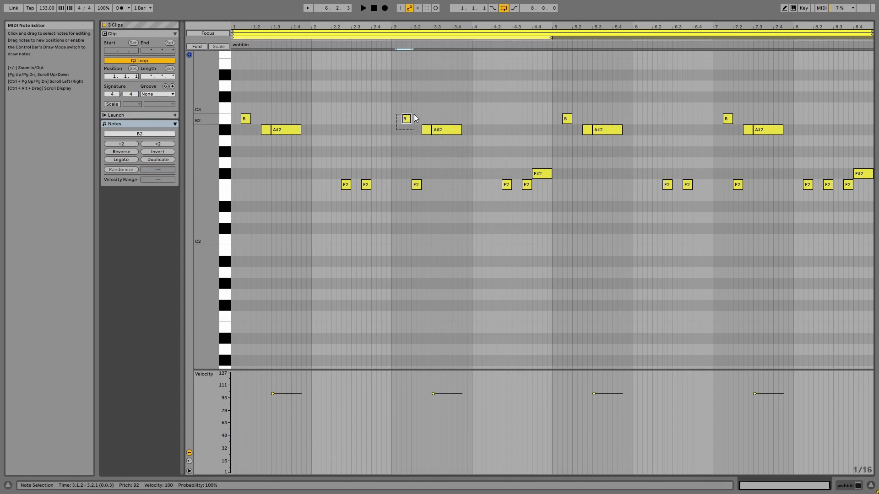
pyautogui.click(542, 174)
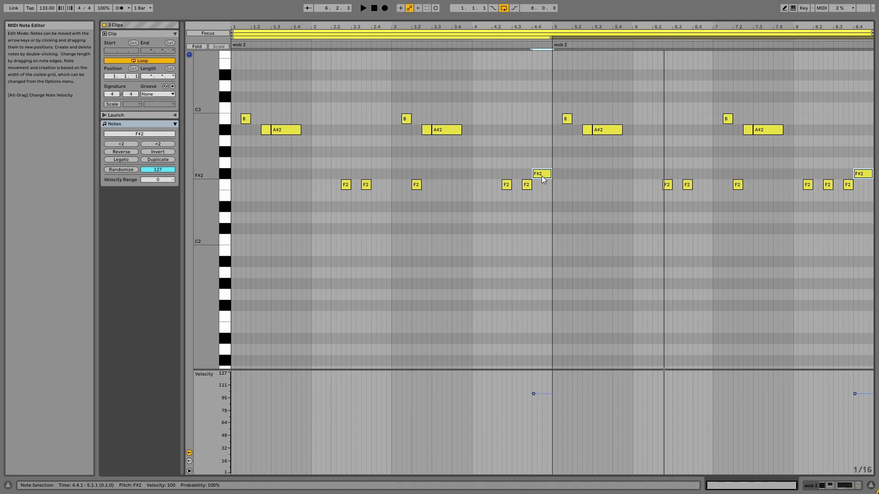
pyautogui.hotkey('shift', 'Tab')
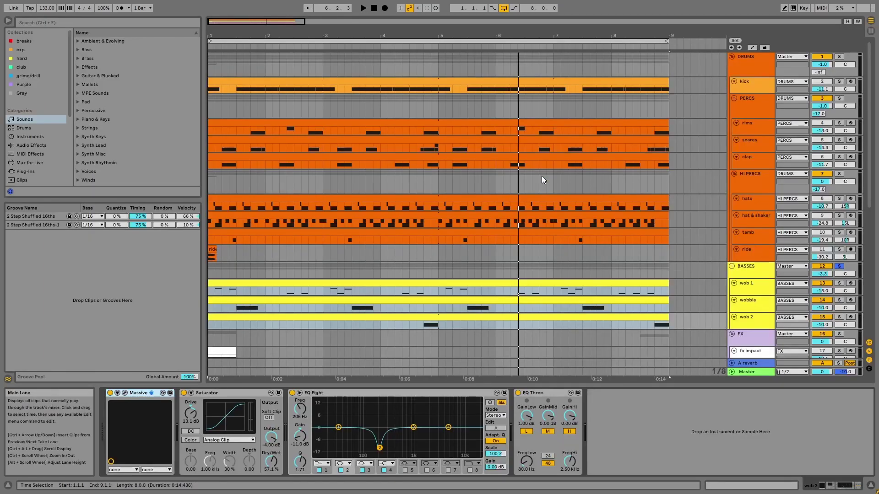
# Step: Solo the wob 1 track and play it while examining its clip notes
pyautogui.scroll(-1, 542, 176)
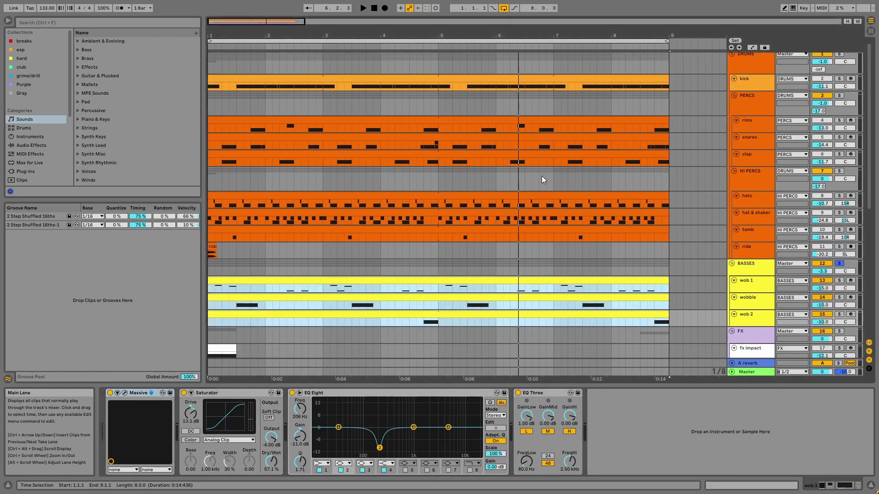
pyautogui.click(744, 281)
pyautogui.click(837, 280)
pyautogui.doubleClick(649, 281)
pyautogui.press('space')
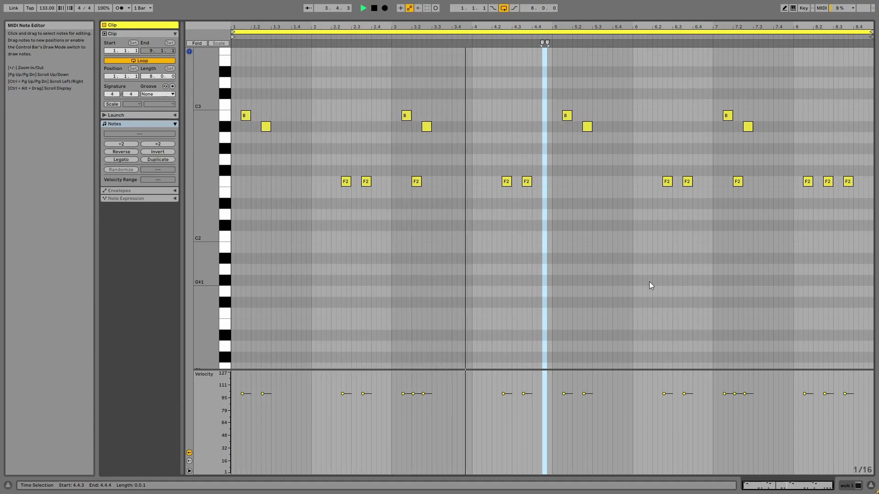
pyautogui.hotkey('shift', 'Tab')
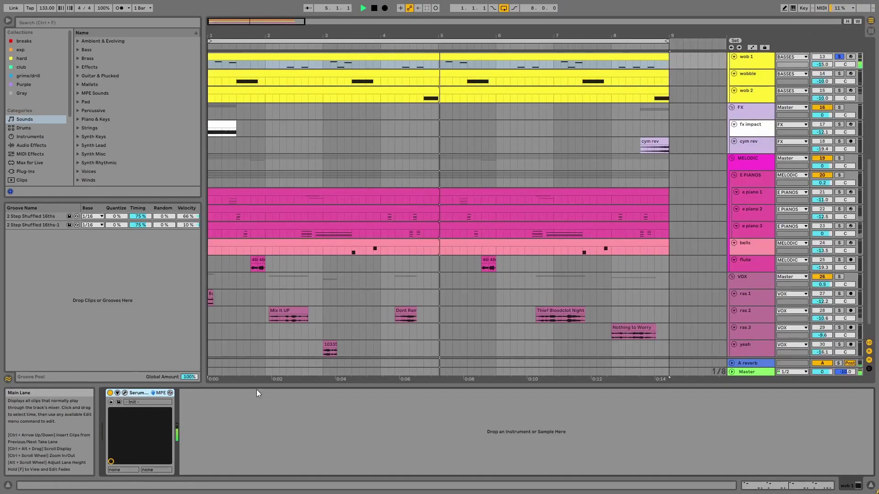
# Step: Open wob 1's Serum instrument, play the bass while examining its oscillators, filter and LFO 1, and inspect its distortion and EQ effects
pyautogui.click(125, 393)
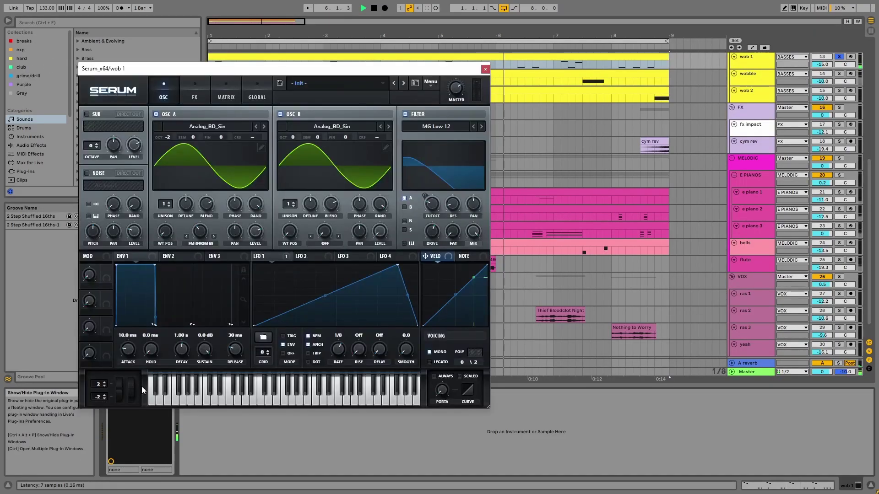
pyautogui.press('space')
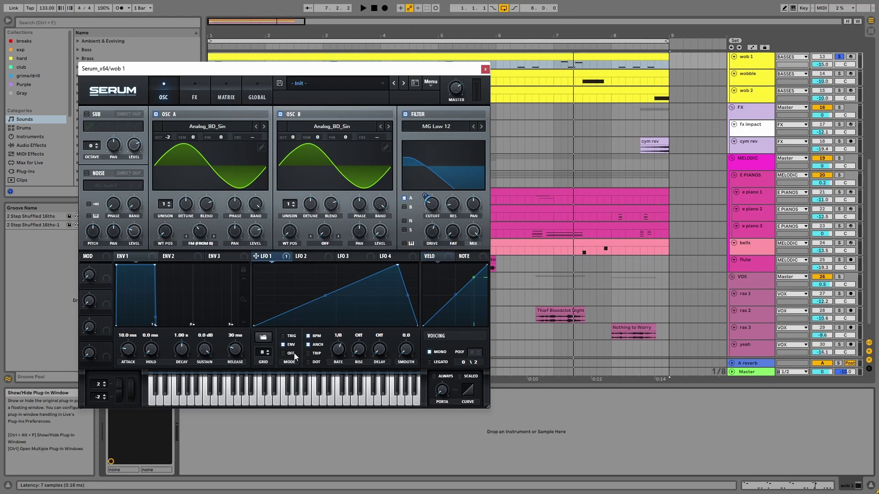
pyautogui.moveTo(293, 351)
pyautogui.press('space')
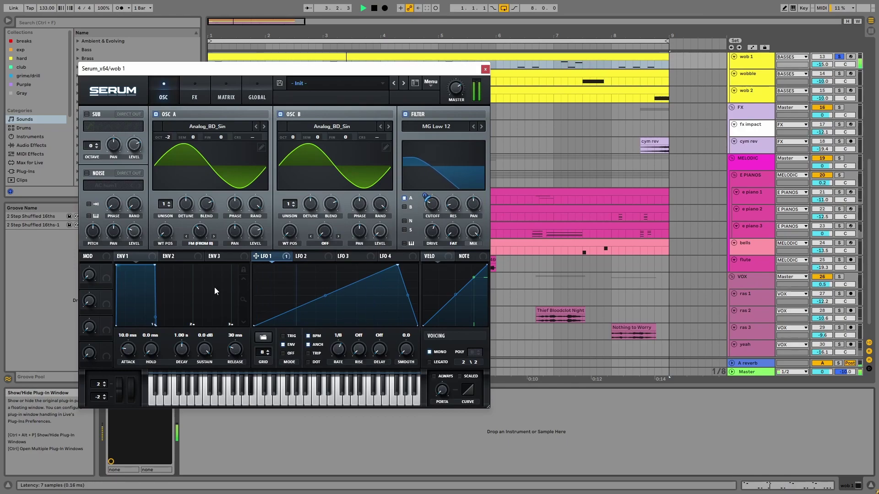
pyautogui.press('space')
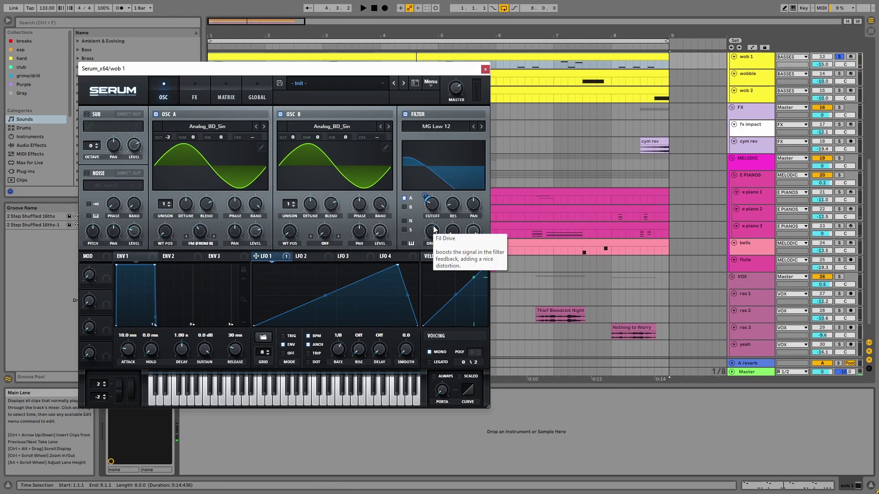
pyautogui.click(205, 100)
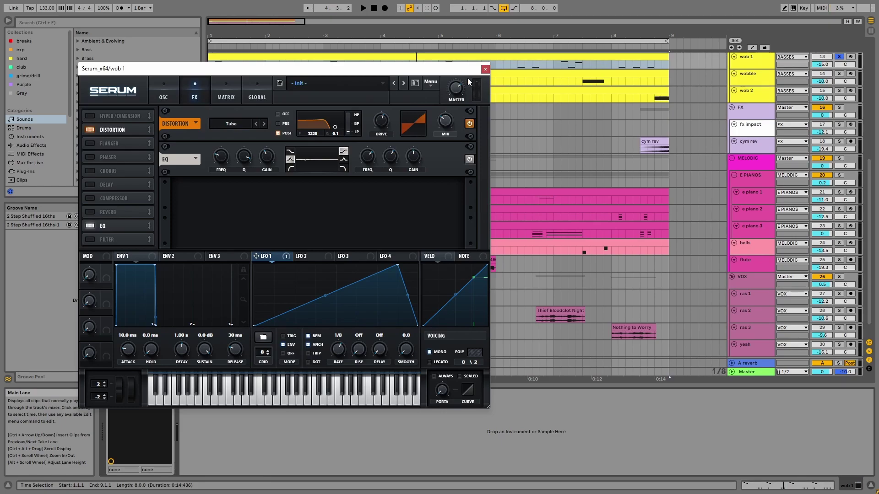
pyautogui.click(486, 69)
# Step: Solo the wobble track, check its clip's notes, and play it from the start
pyautogui.scroll(1, 469, 143)
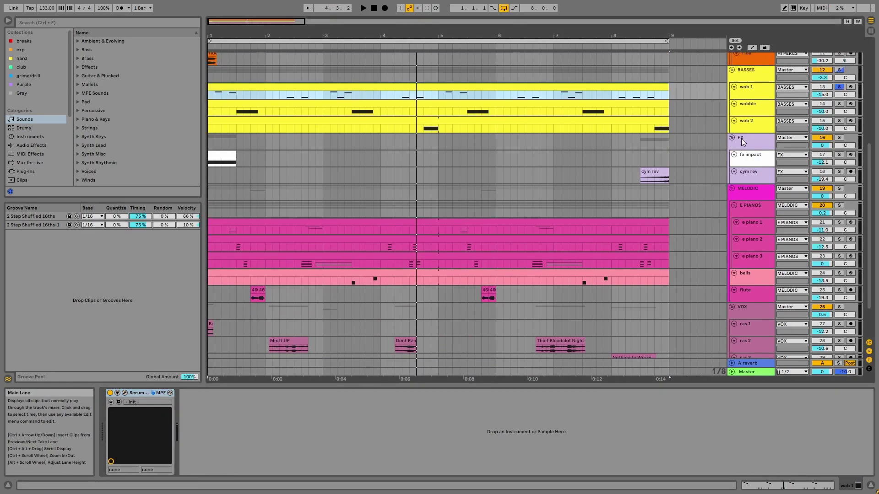
pyautogui.click(759, 106)
pyautogui.click(839, 104)
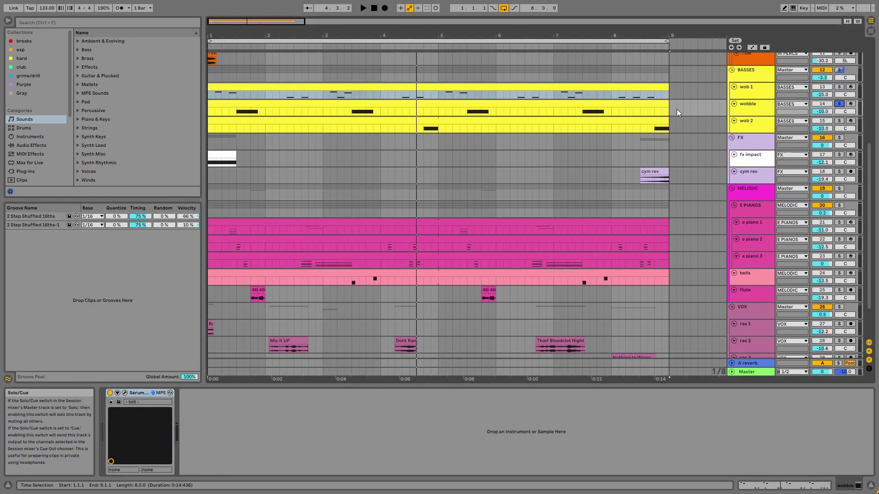
pyautogui.doubleClick(642, 99)
pyautogui.press('space')
pyautogui.hotkey('shift', 'Tab')
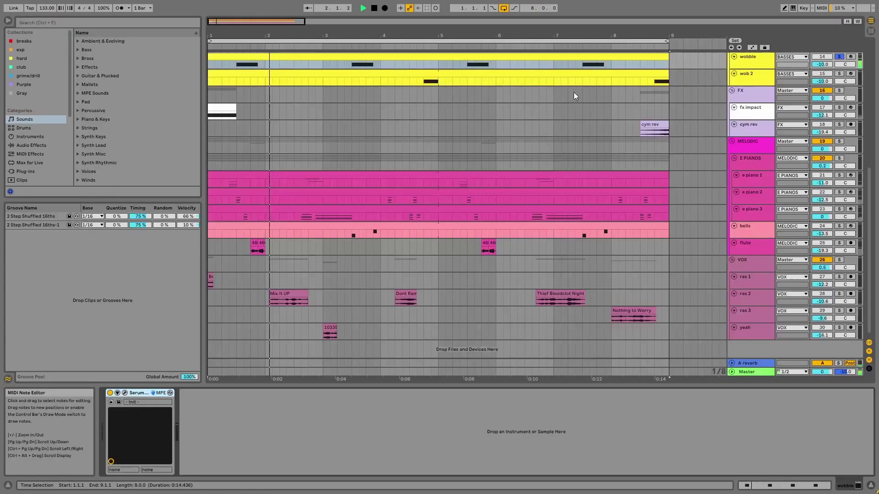
# Step: Open wobble's Serum instrument, play the bass while examining its oscillators, filter and LFO 1, and inspect its distortion and EQ effects
pyautogui.click(125, 393)
pyautogui.moveTo(385, 139); pyautogui.dragTo(288, 99)
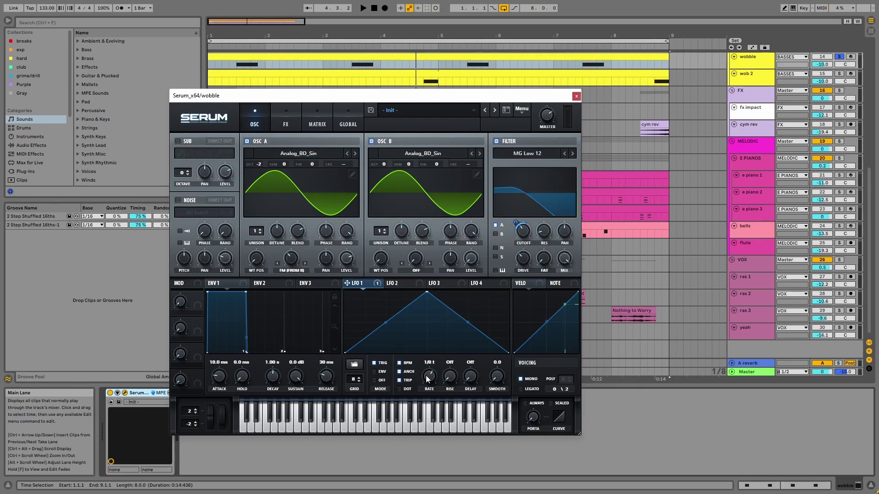
pyautogui.press('space')
pyautogui.click(291, 118)
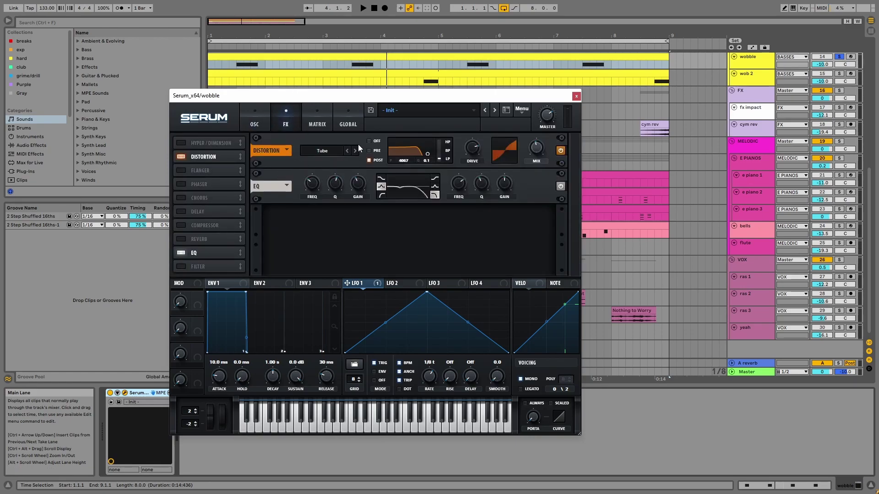
pyautogui.click(576, 96)
# Step: Solo the wob 2 track and examine its clip's F#2 note while playing from just before it
pyautogui.scroll(5, 619, 106)
pyautogui.click(744, 169)
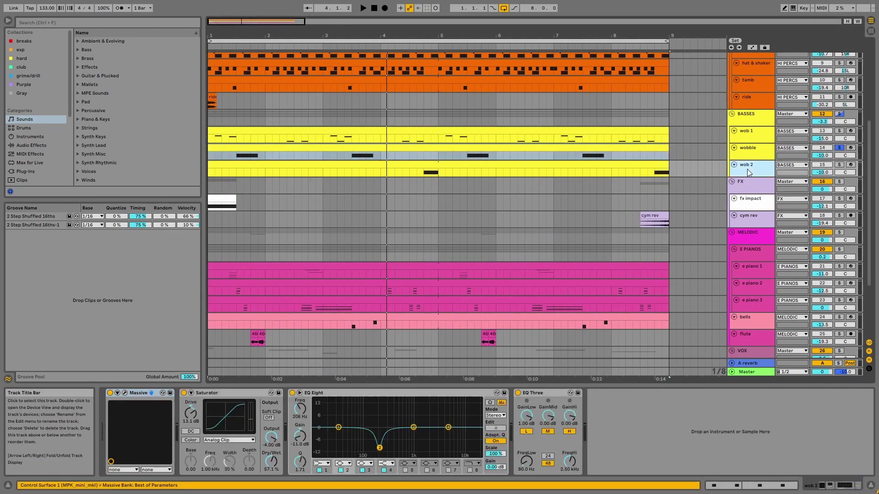
pyautogui.click(839, 164)
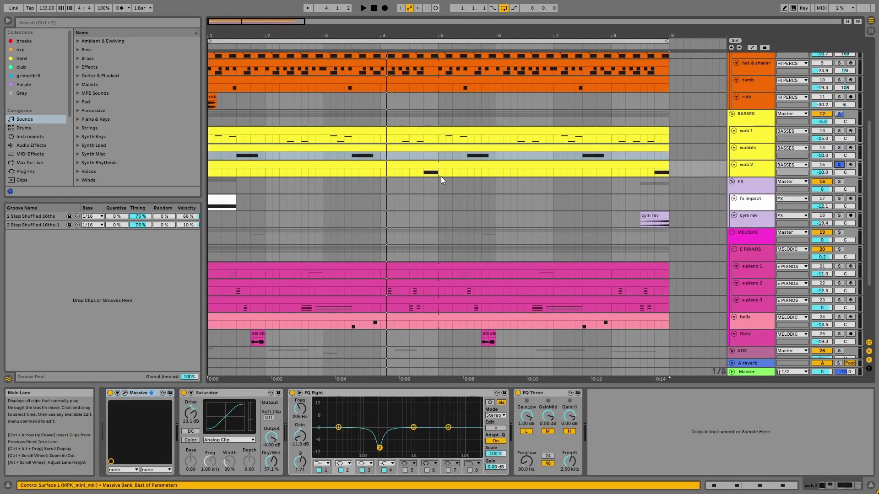
pyautogui.doubleClick(444, 164)
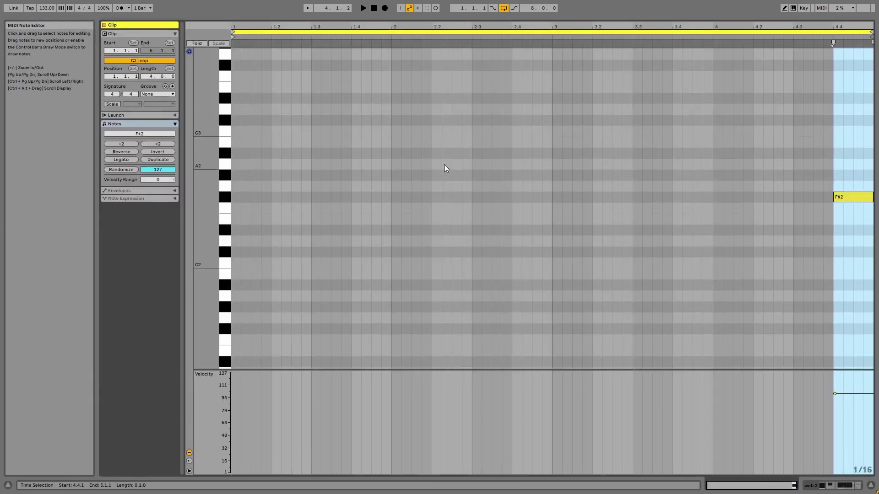
pyautogui.click(784, 38)
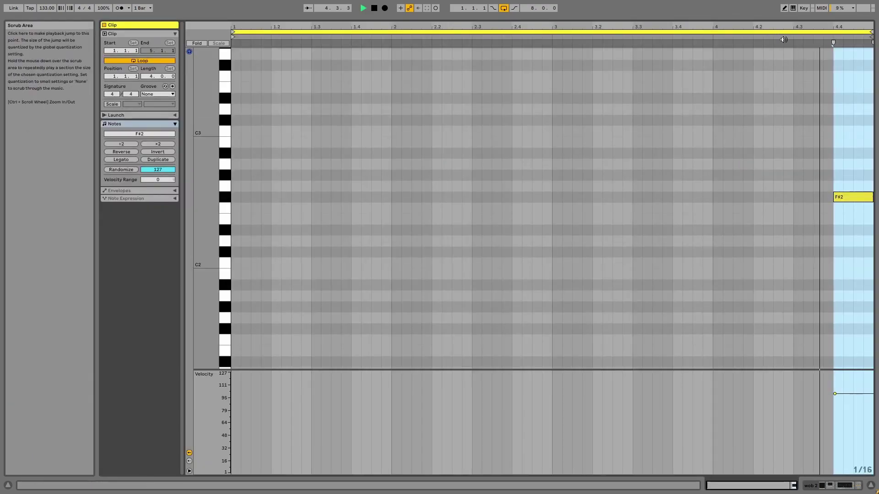
pyautogui.hotkey('shift', 'Tab')
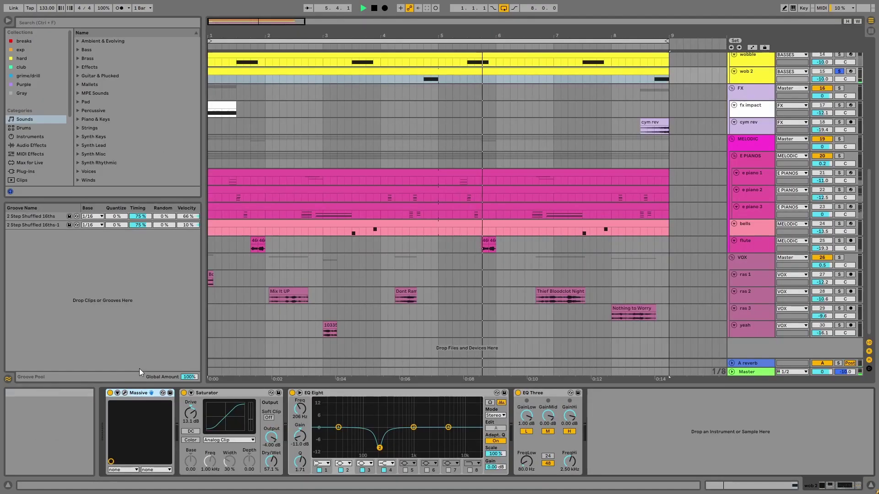
# Step: Open wob 2's Massive instrument and examine its oscillators, filter, envelope 1 and voicing settings while auditioning the bass
pyautogui.click(125, 393)
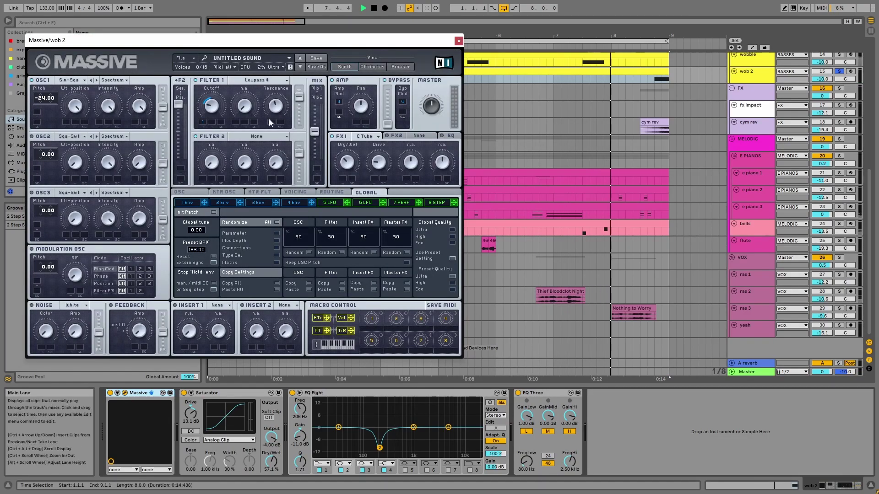
pyautogui.press('space')
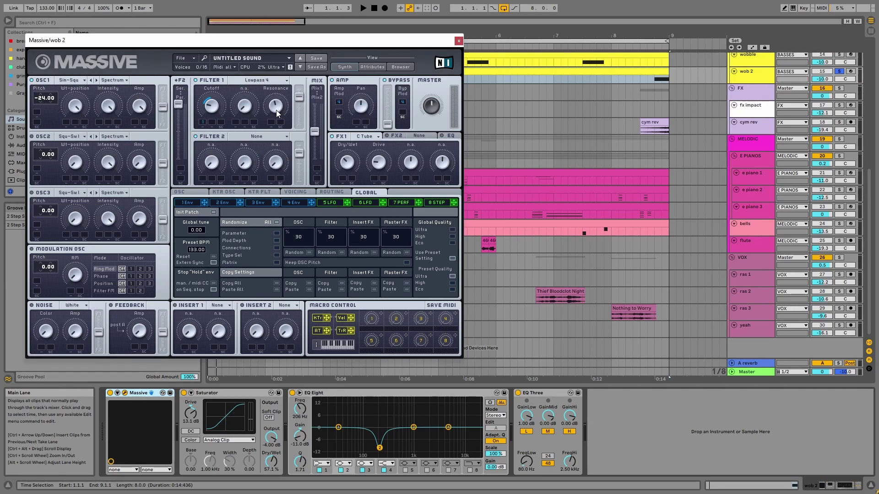
pyautogui.click(185, 202)
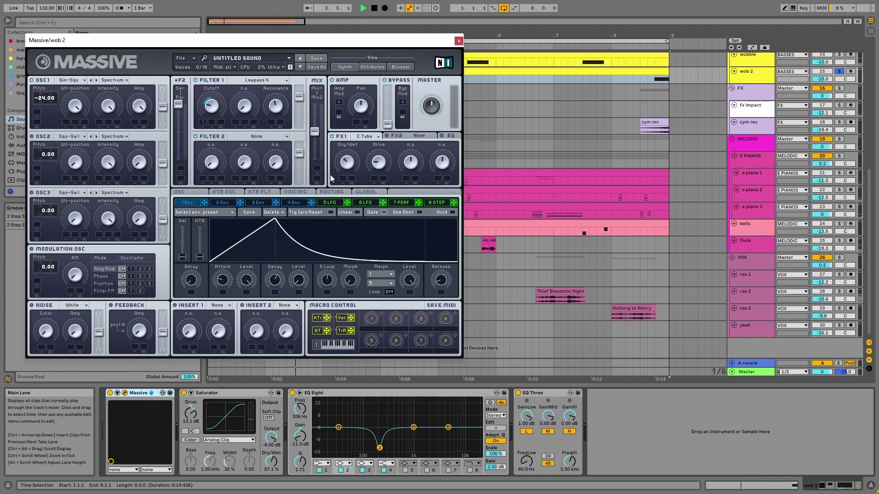
pyautogui.click(302, 193)
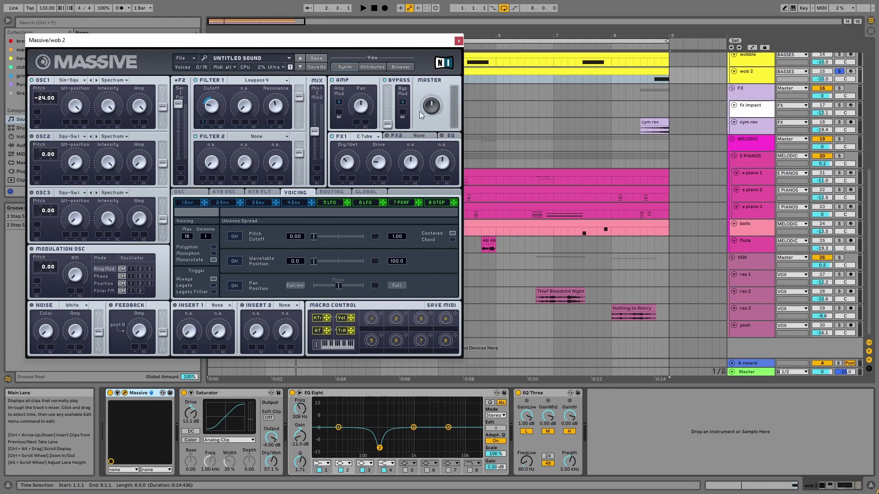
pyautogui.click(458, 40)
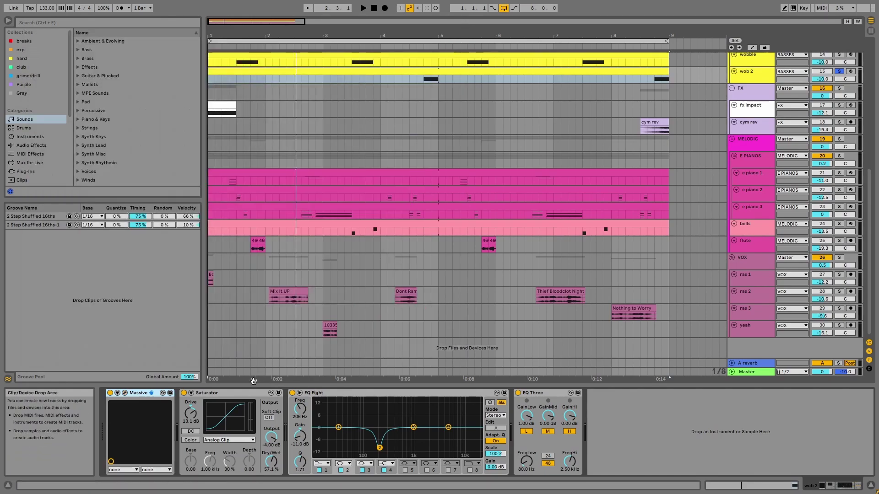
# Step: Inspect the Saturator, EQ Eight and EQ Three settings in wob 2's effects chain
pyautogui.click(246, 395)
pyautogui.click(318, 392)
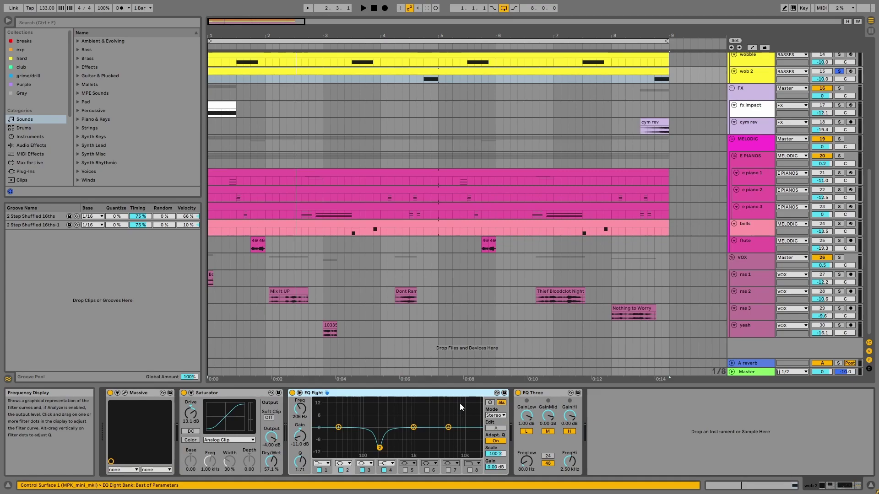
pyautogui.click(540, 394)
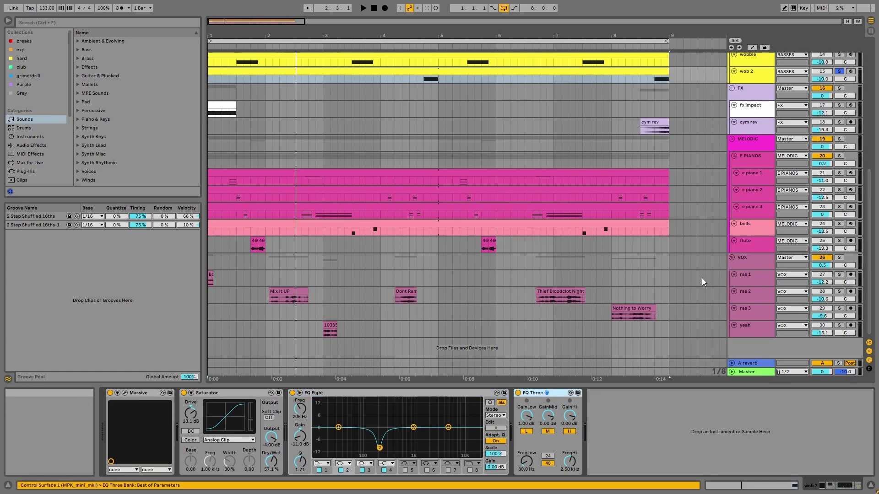
# Step: Inspect the BASSES group's EQ Eight, Glue Compressor and kick-sidechained Compressor, and play the track to watch them work
pyautogui.scroll(5, 733, 206)
pyautogui.click(753, 144)
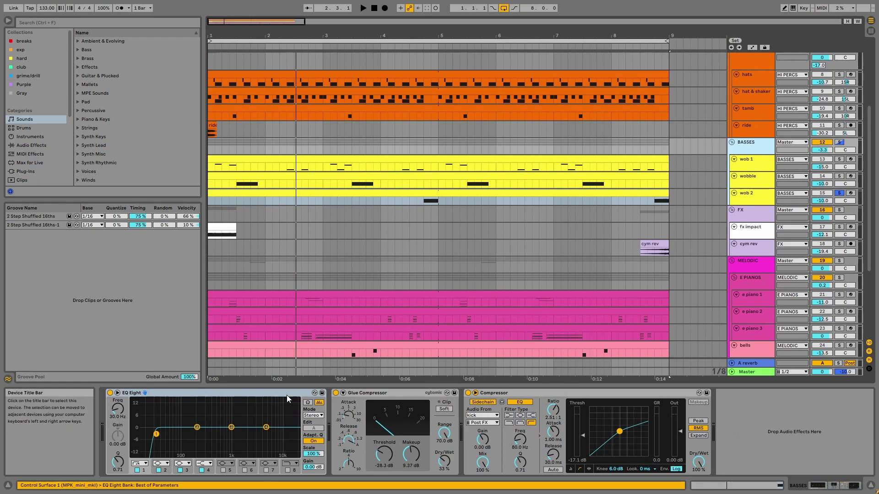
pyautogui.click(402, 395)
pyautogui.click(489, 394)
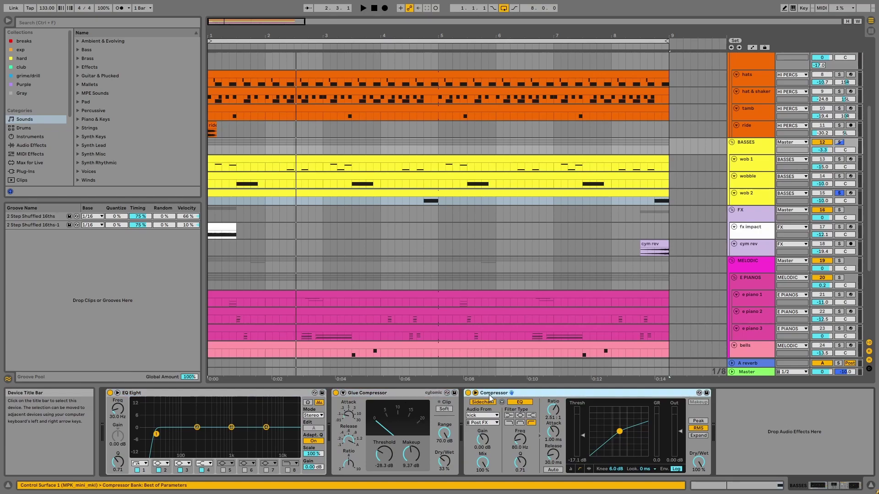
pyautogui.press('space')
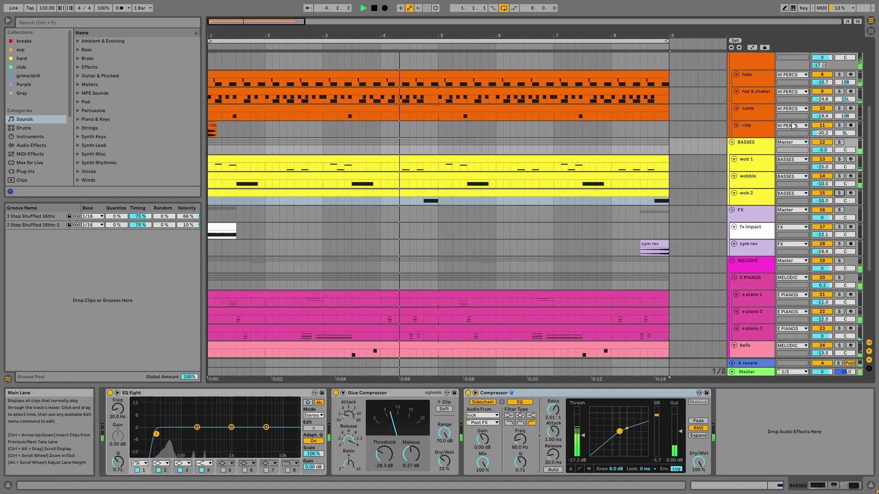
# Step: Stop playback and enlarge the BASSES group track to check its A-reverb send level
pyautogui.click(756, 141)
pyautogui.press('space')
pyautogui.moveTo(751, 155); pyautogui.dragTo(750, 170)
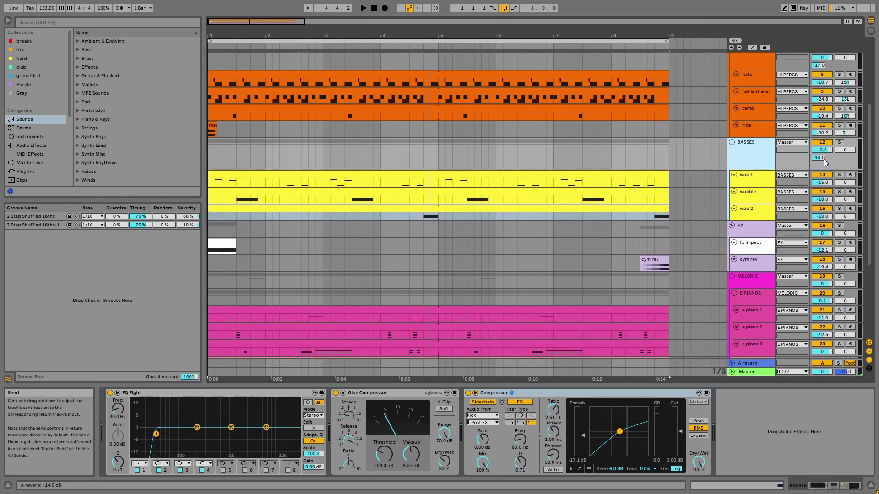
# Step: Solo the FX group, play it from the start, and optimize the arrangement's track heights
pyautogui.click(840, 225)
pyautogui.press('space')
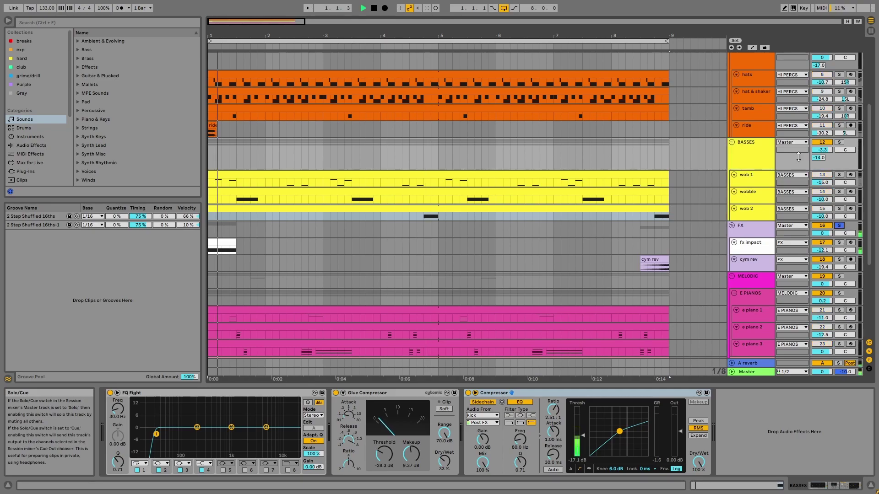
pyautogui.click(848, 23)
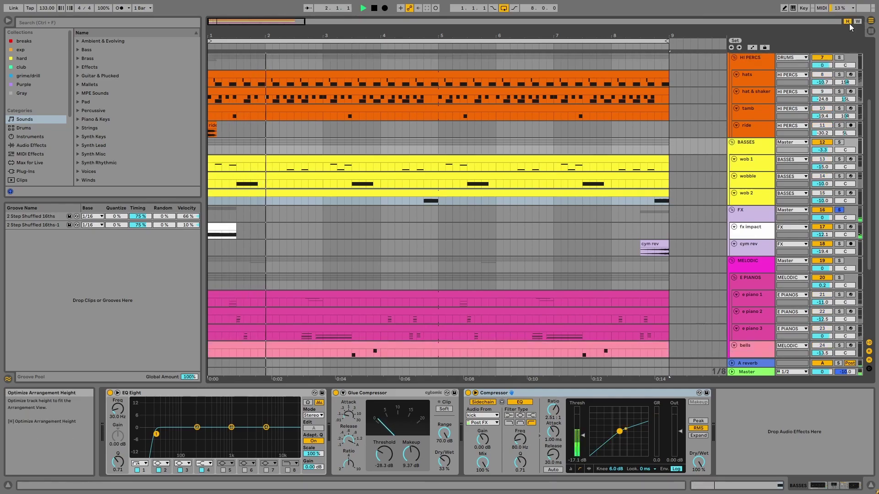
# Step: Select the fx impact track to show its device chain and play it briefly from the start
pyautogui.click(612, 227)
pyautogui.press('space')
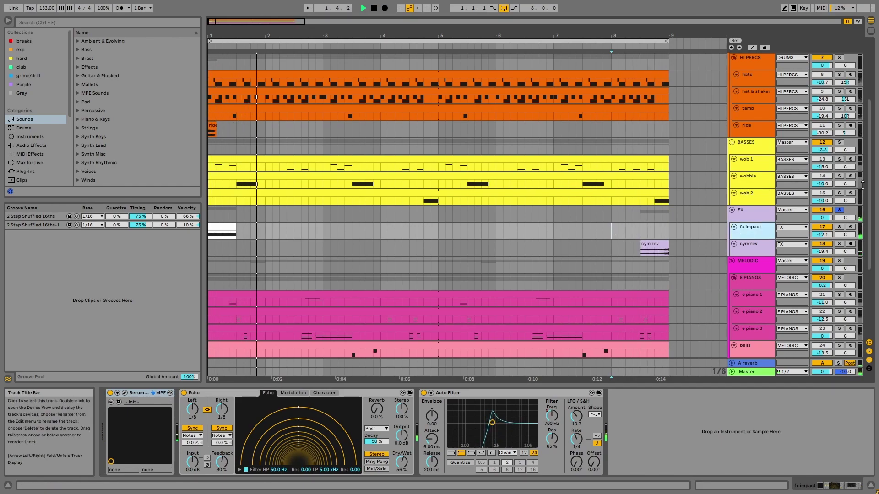
pyautogui.press('space')
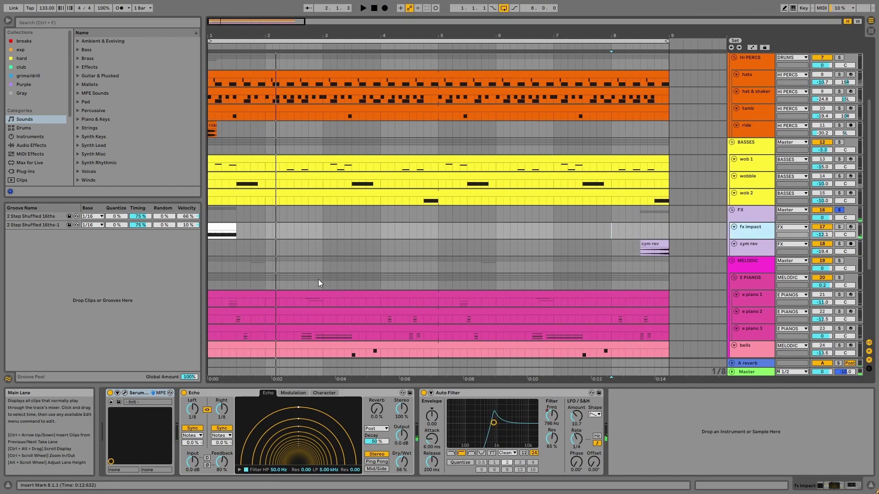
# Step: Open fx impact's Serum instrument and play its clip with Echo bypassed and with Echo switched back on
pyautogui.click(125, 393)
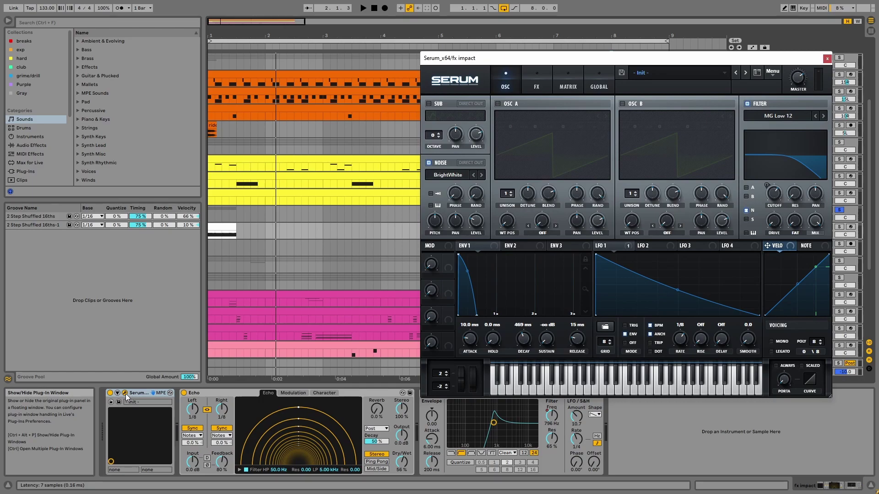
pyautogui.click(183, 393)
pyautogui.click(218, 235)
pyautogui.press('space')
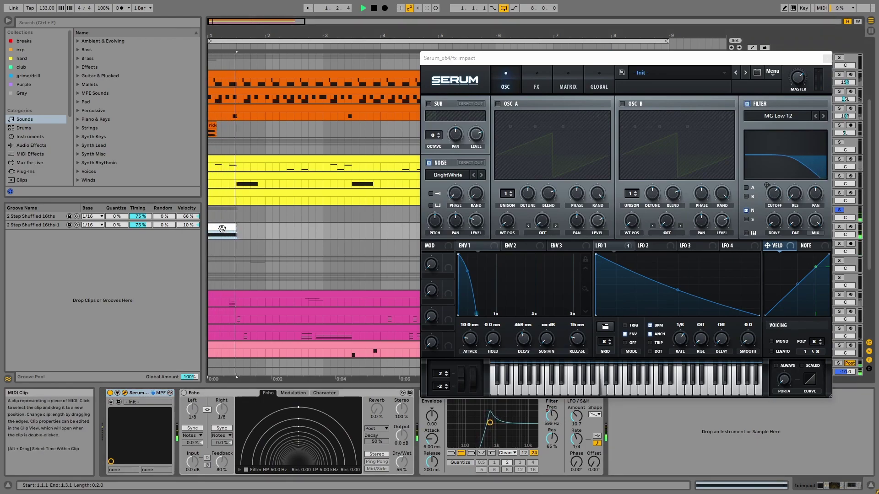
pyautogui.click(184, 393)
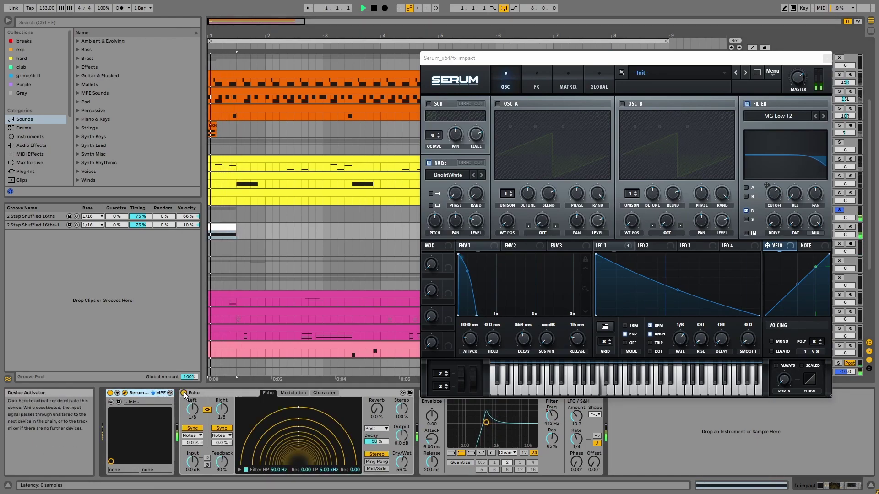
pyautogui.press('space')
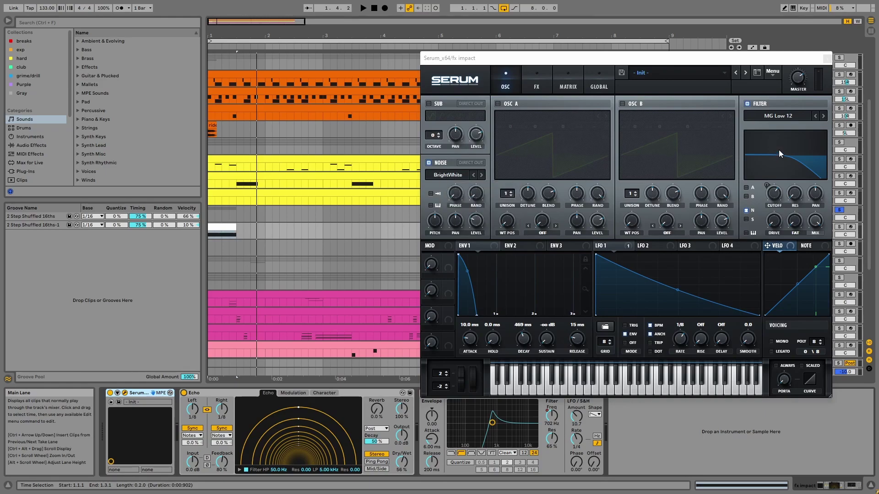
# Step: Examine LFO 1 in fx impact's Serum, inspect its Hyper/Dimension and Distortion effects, and close the synth window
pyautogui.click(619, 246)
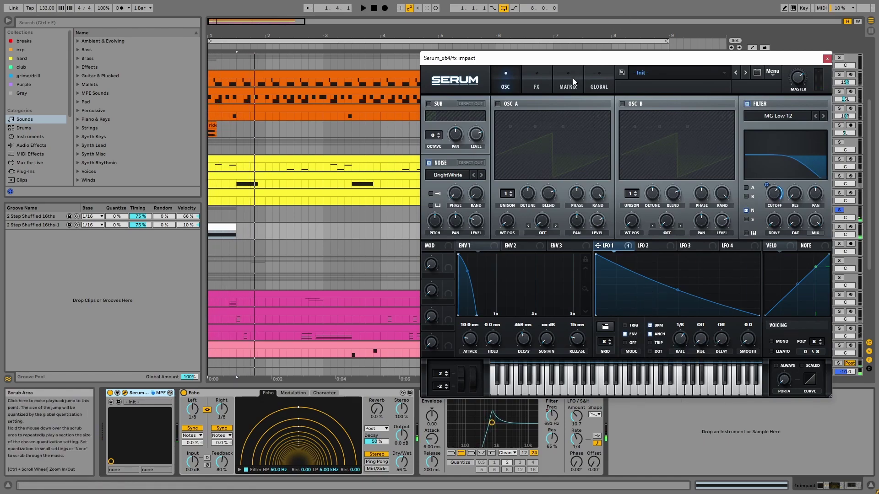
pyautogui.click(545, 80)
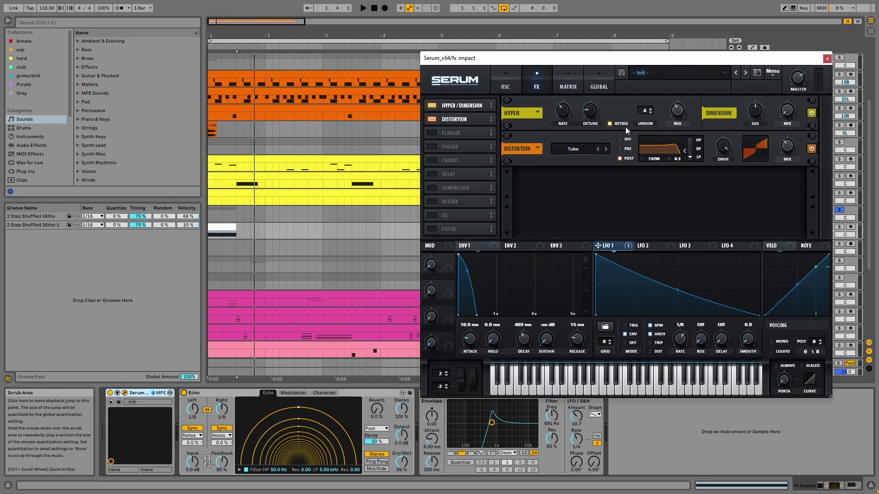
pyautogui.click(828, 59)
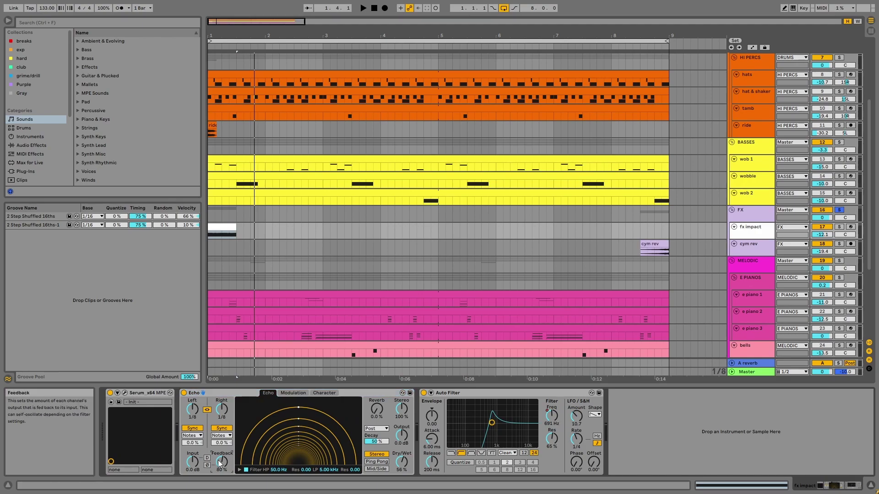
# Step: Show the automation of the Auto Filter's frequency on fx impact and play the track along its curve
pyautogui.click(474, 395)
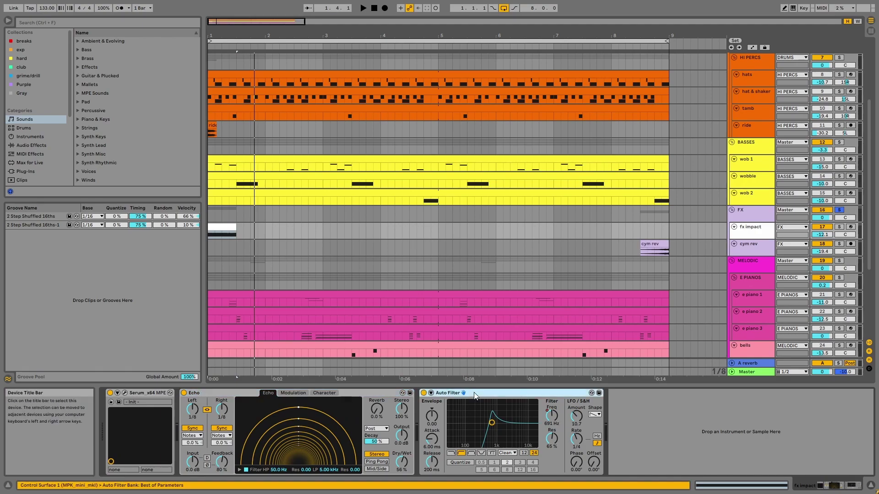
pyautogui.rightClick(553, 417)
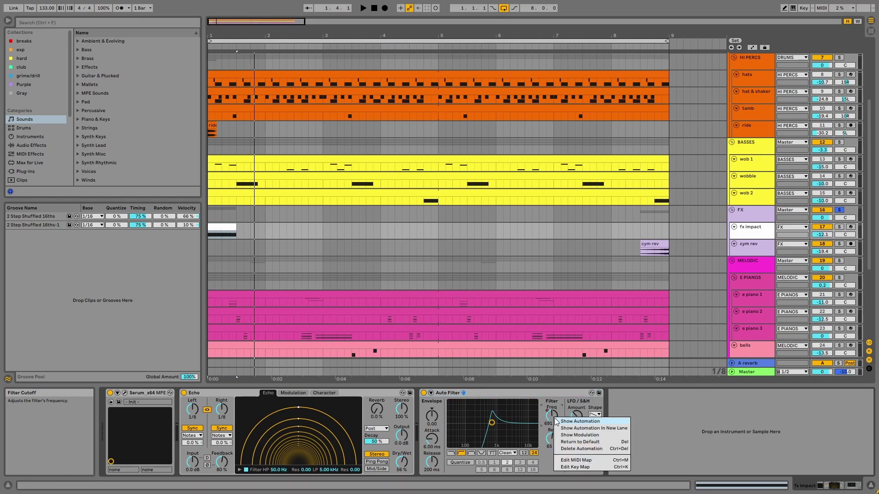
pyautogui.click(556, 421)
pyautogui.press('space')
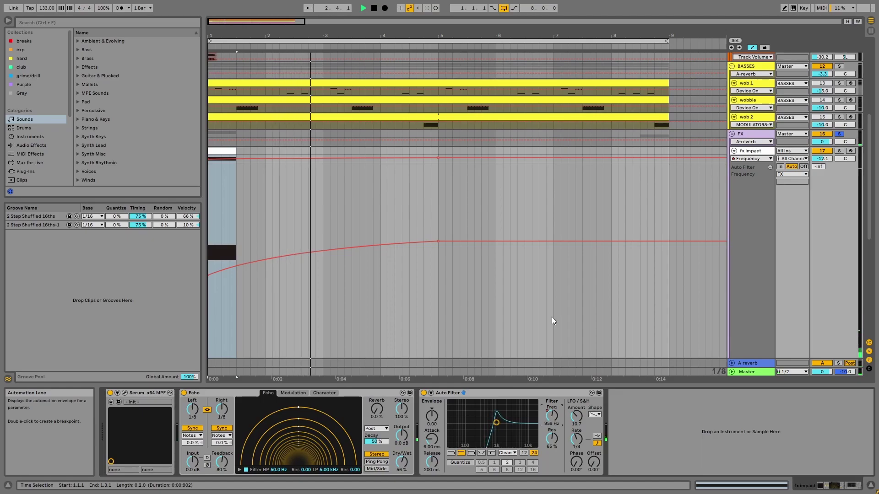
# Step: Turn down the Auto Filter's LFO amount on fx impact, play the clip, undo the change and play it again
pyautogui.press('space')
pyautogui.click(583, 414)
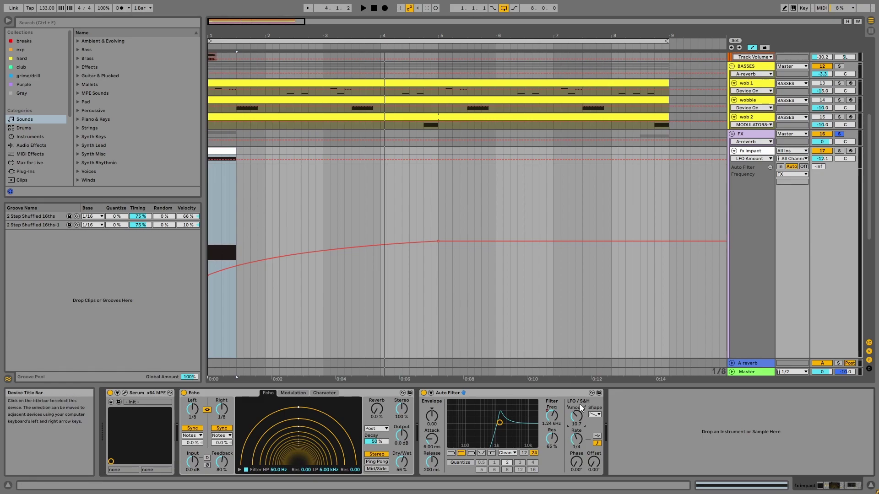
pyautogui.moveTo(575, 416); pyautogui.dragTo(574, 445)
pyautogui.press('space')
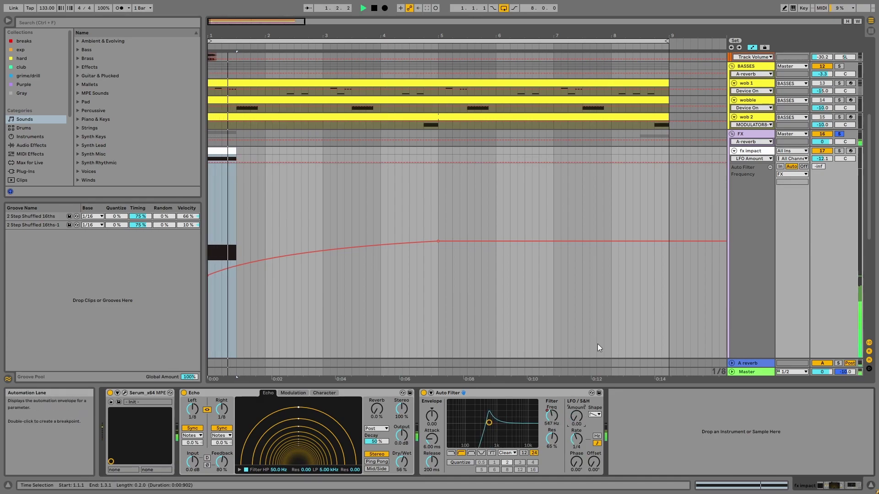
pyautogui.press('space')
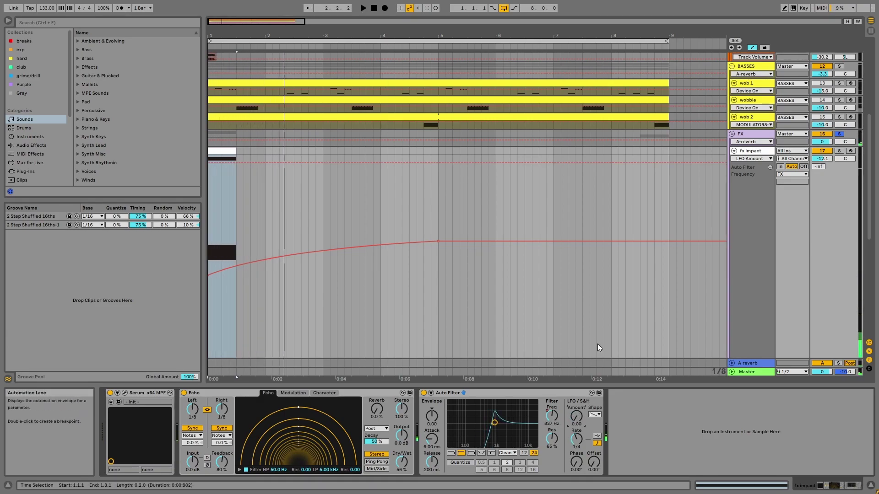
pyautogui.hotkey('ctrl', 'z')
pyautogui.press('space')
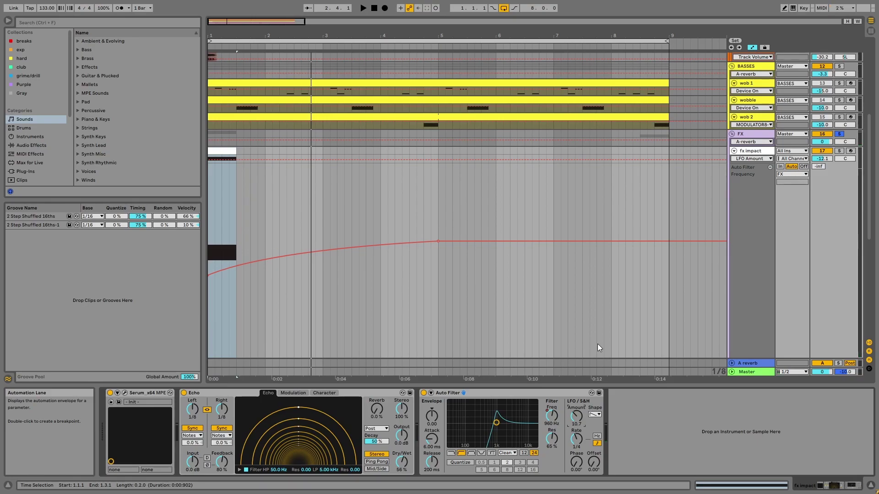
# Step: Hide the automation lanes, solo the MELODIC group and play it from the start
pyautogui.click(846, 22)
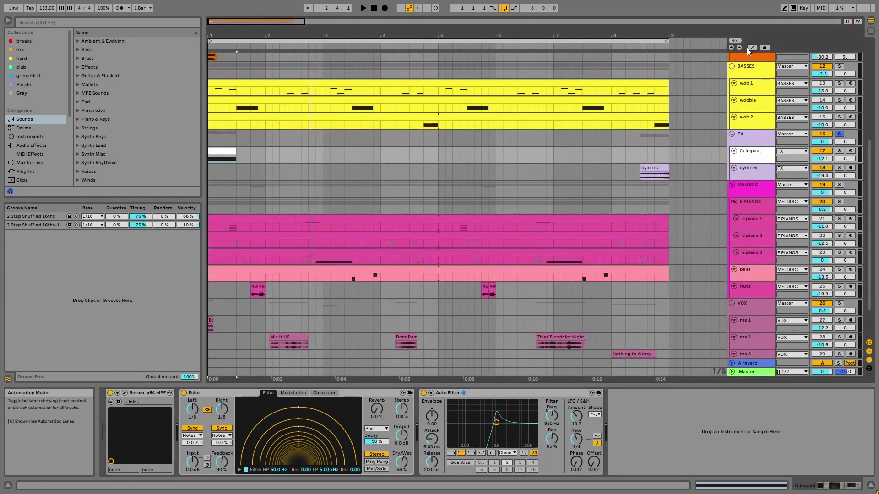
pyautogui.click(839, 185)
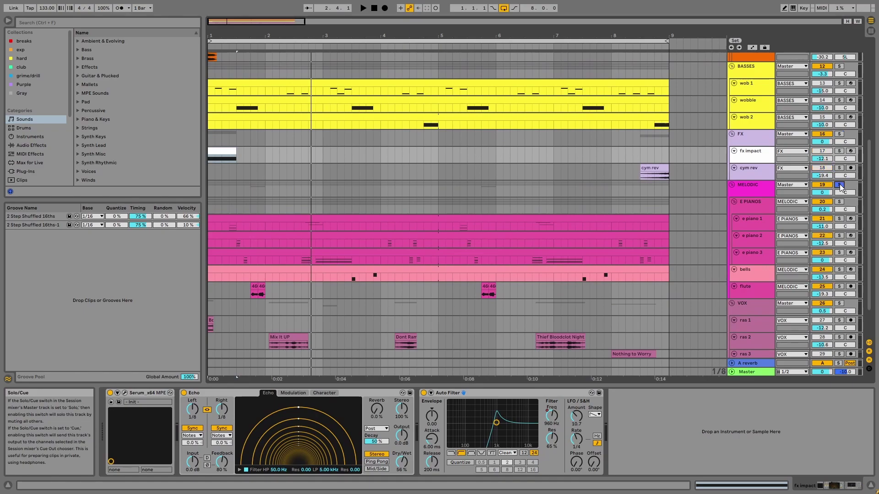
pyautogui.click(600, 218)
pyautogui.press('space')
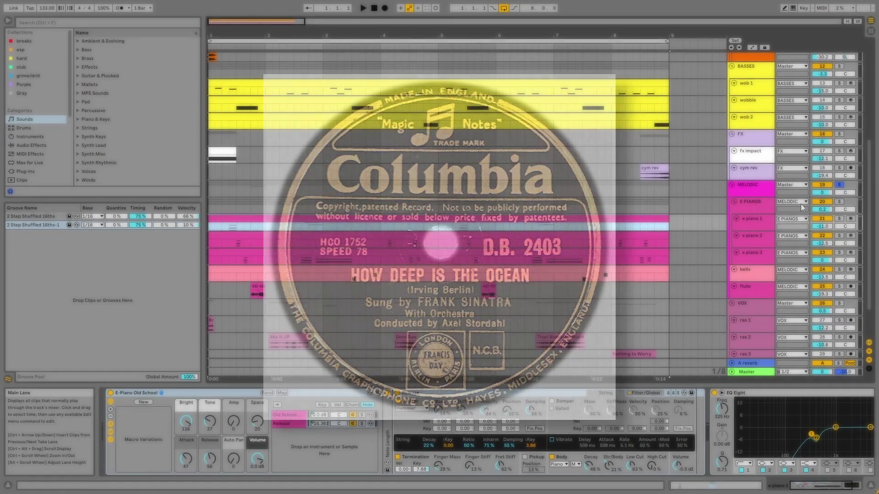
# Step: Solo the E PIANOS group and play its parts together
pyautogui.click(839, 202)
pyautogui.press('space')
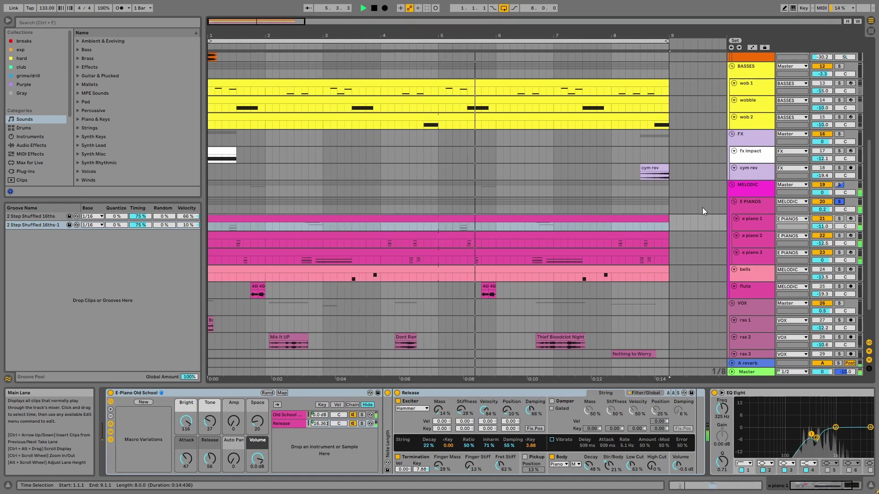
pyautogui.press('space')
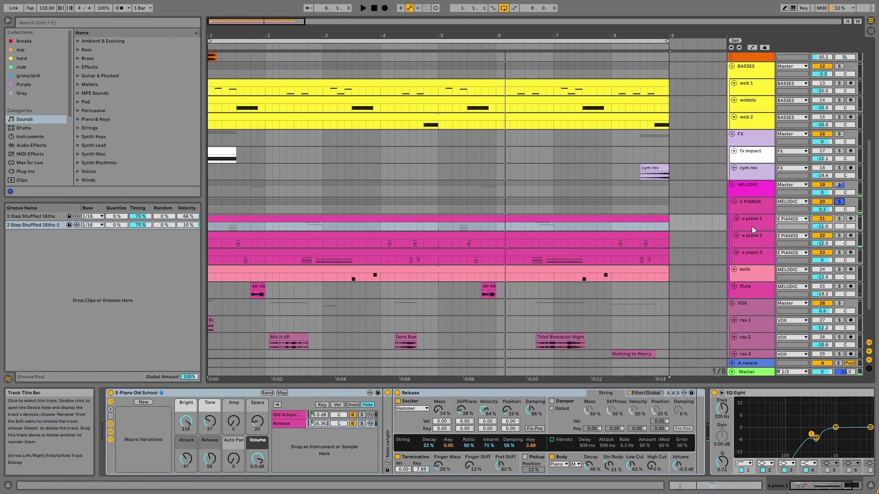
# Step: Browse the device chains of the three e piano tracks and show e piano 1's E-Piano Old School rack
pyautogui.click(766, 222)
pyautogui.press('Down')
pyautogui.press('Down')
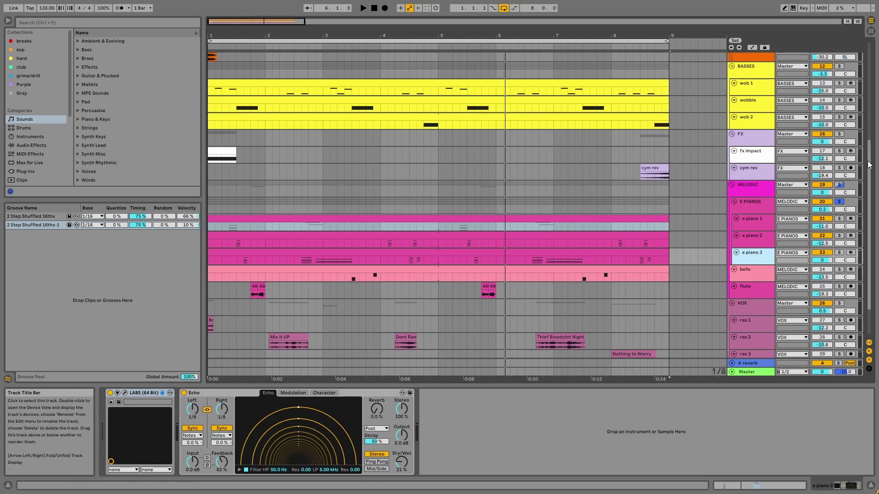
pyautogui.click(748, 221)
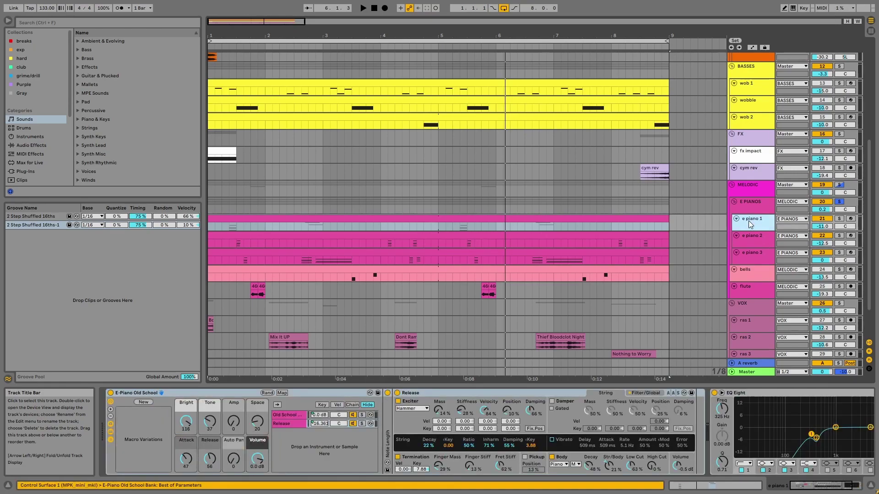
pyautogui.click(188, 392)
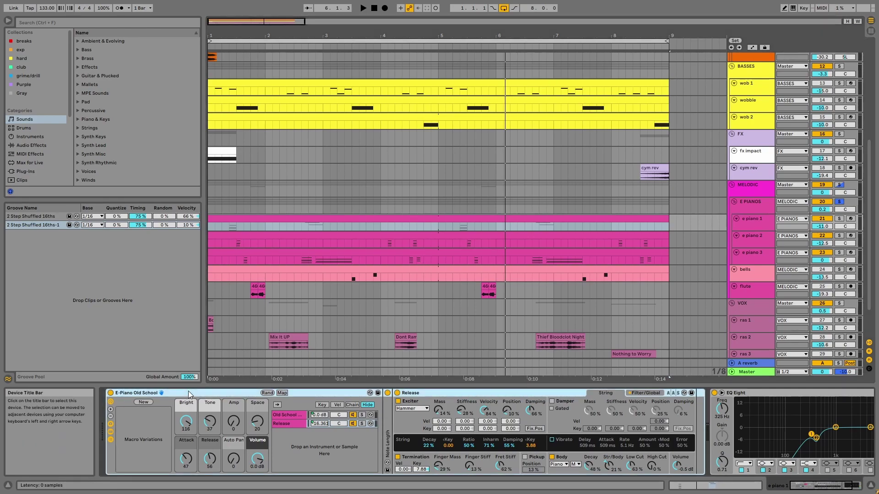
# Step: Solo and play e piano 1 with its MIDI clip open, highlight the clip's first chord, and return to the device chain
pyautogui.click(836, 220)
pyautogui.press('space')
pyautogui.doubleClick(530, 217)
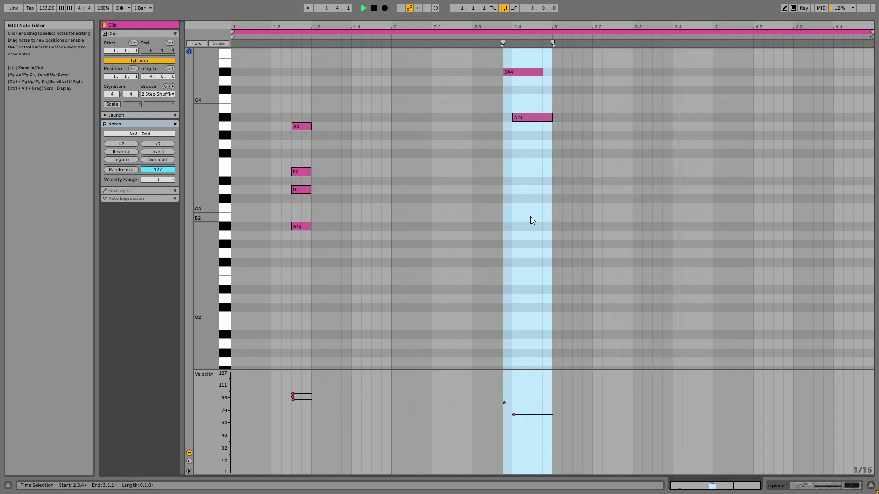
pyautogui.press('space')
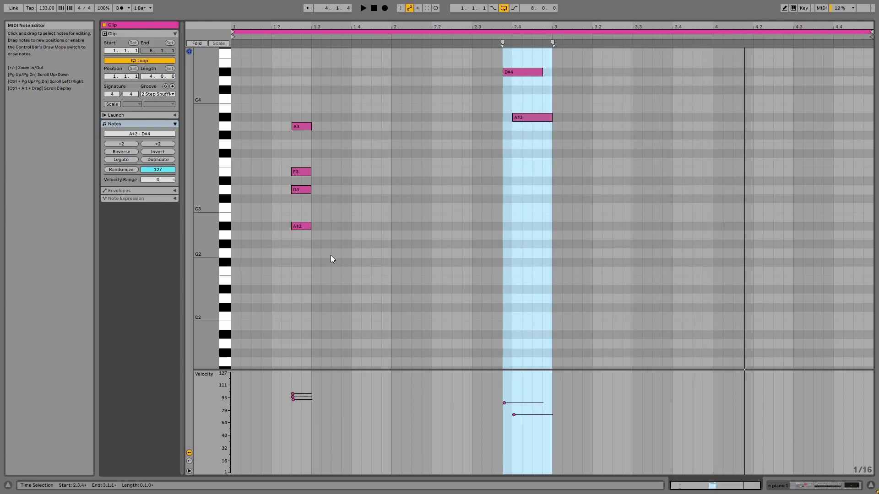
pyautogui.moveTo(332, 244); pyautogui.dragTo(296, 115)
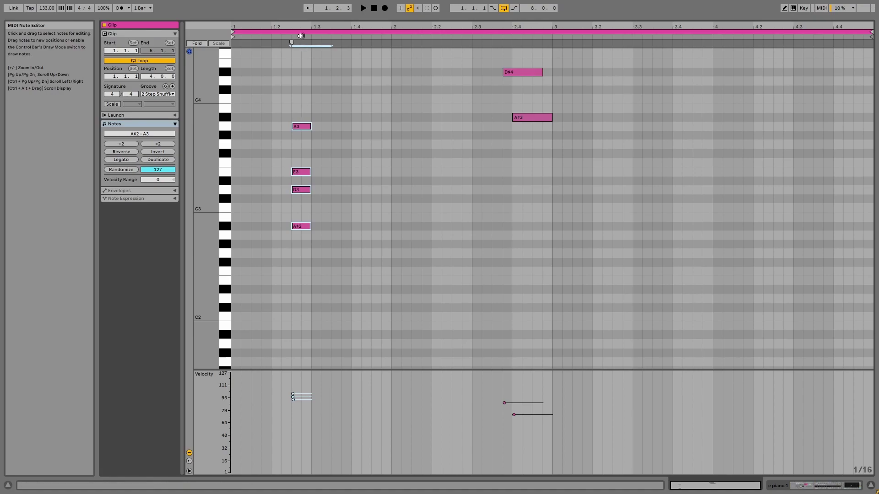
pyautogui.moveTo(290, 26); pyautogui.dragTo(306, 55)
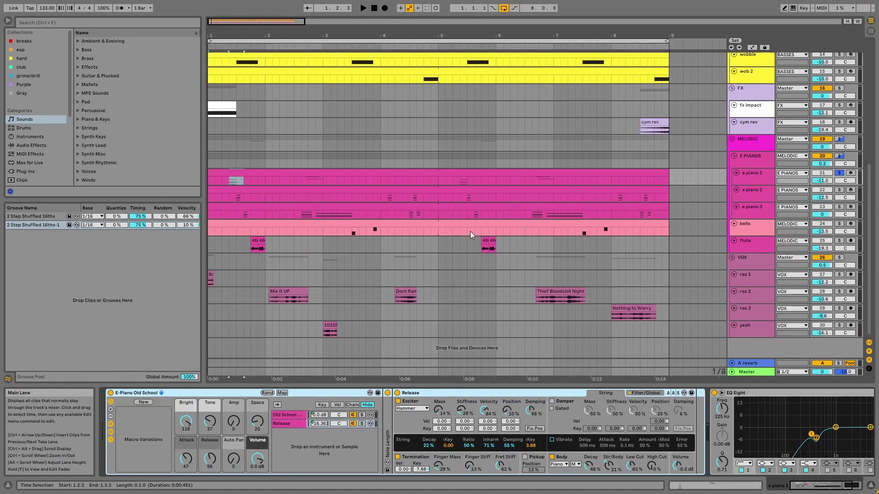
# Step: Show e piano 2's device chain, solo the track and play it with its MIDI clip open
pyautogui.click(471, 233)
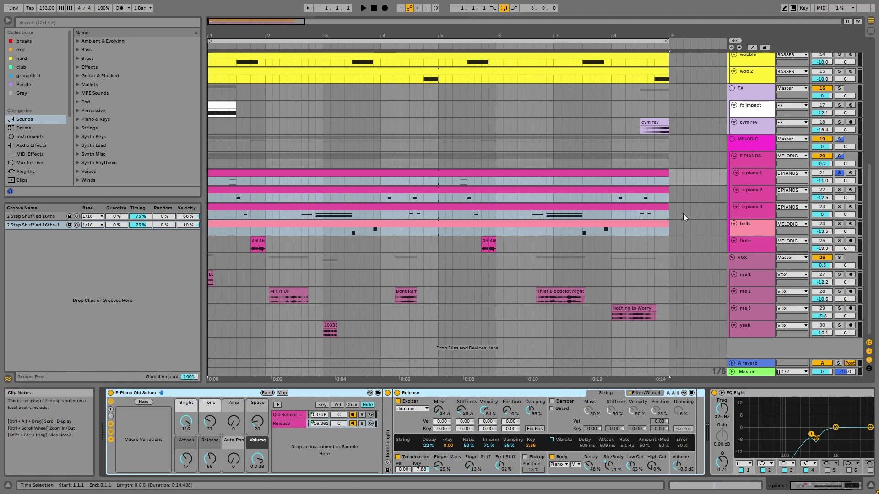
pyautogui.click(743, 191)
pyautogui.click(850, 190)
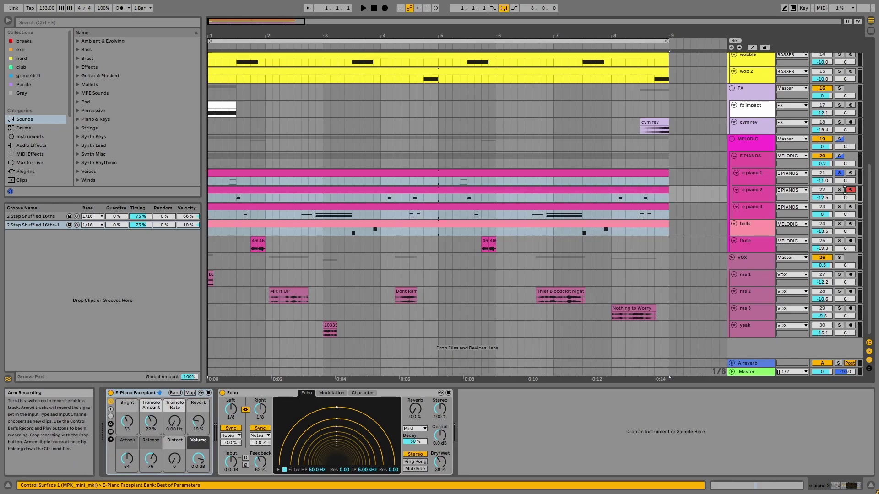
pyautogui.click(656, 191)
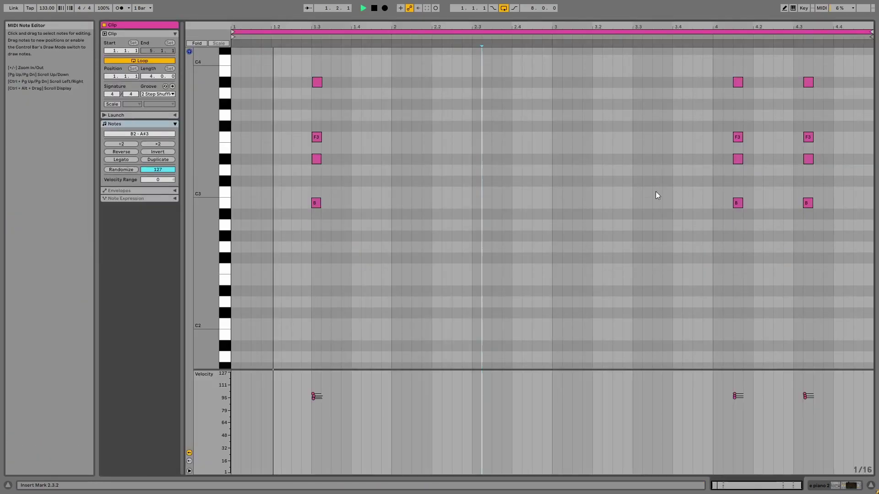
pyautogui.press('space')
pyautogui.click(708, 40)
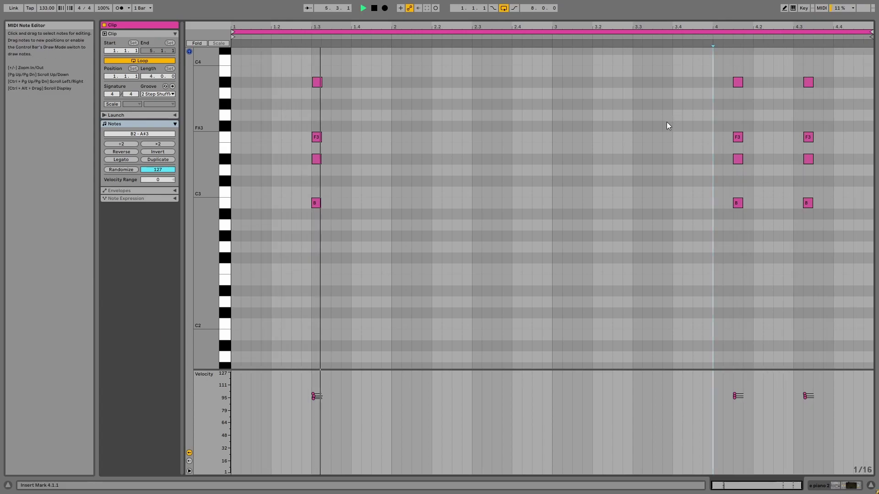
pyautogui.press('space')
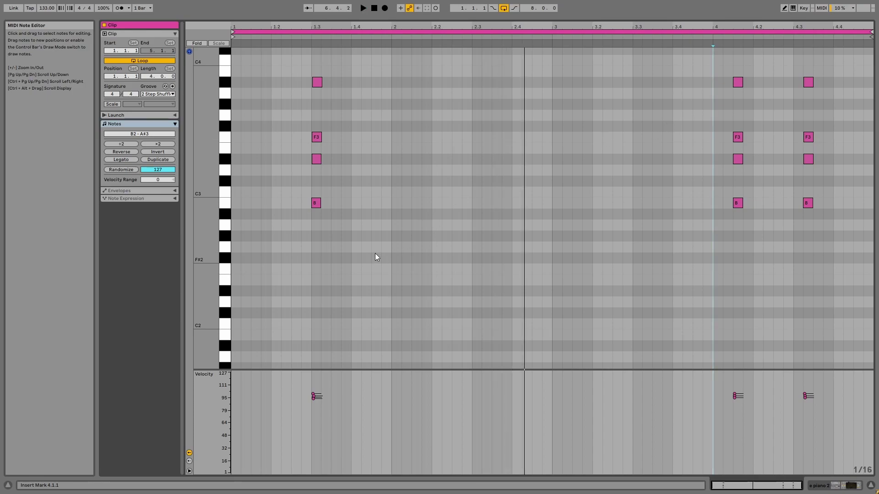
# Step: Highlight the first chord in e piano 2's clip, return to its device chain and select Echo
pyautogui.moveTo(336, 215); pyautogui.dragTo(300, 50)
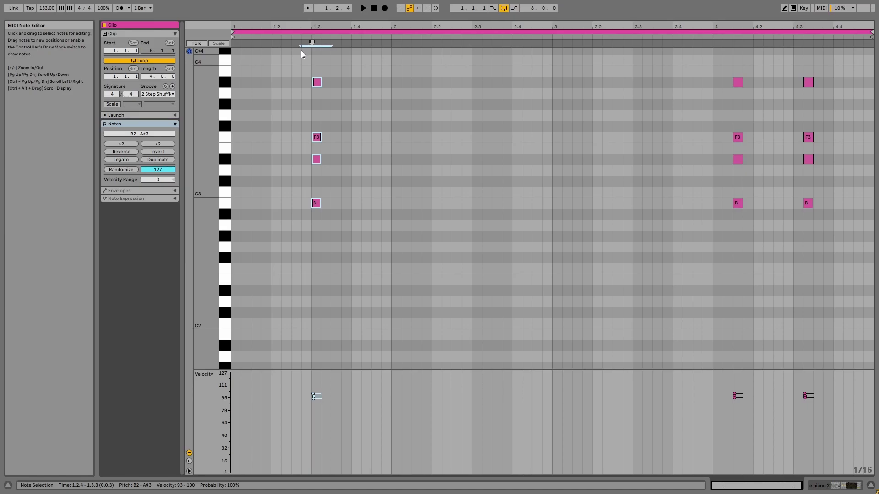
pyautogui.hotkey('shift', 'Tab')
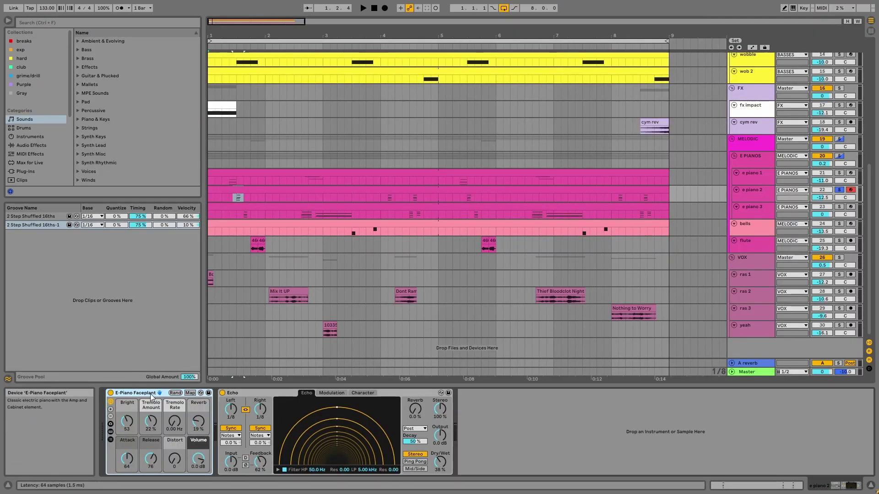
pyautogui.click(263, 392)
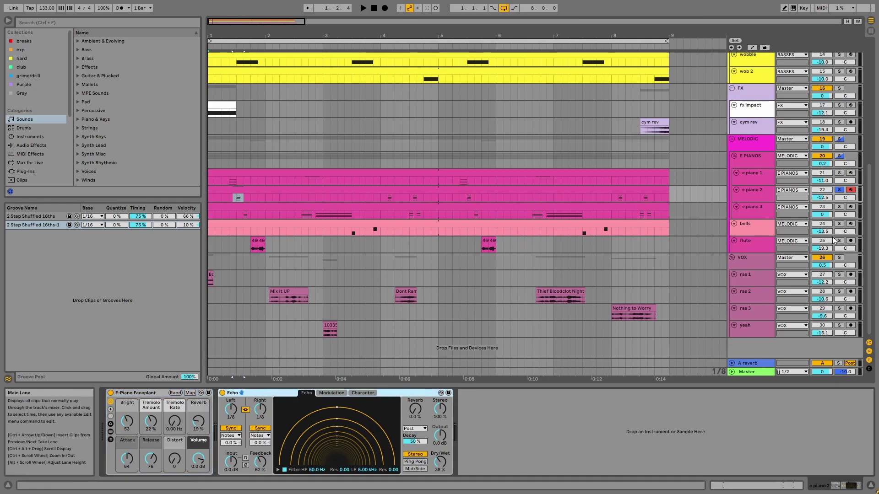
# Step: Solo e piano 3, play it with its LABS Electric Piano: Chorus instrument open, and close the instrument window
pyautogui.click(745, 208)
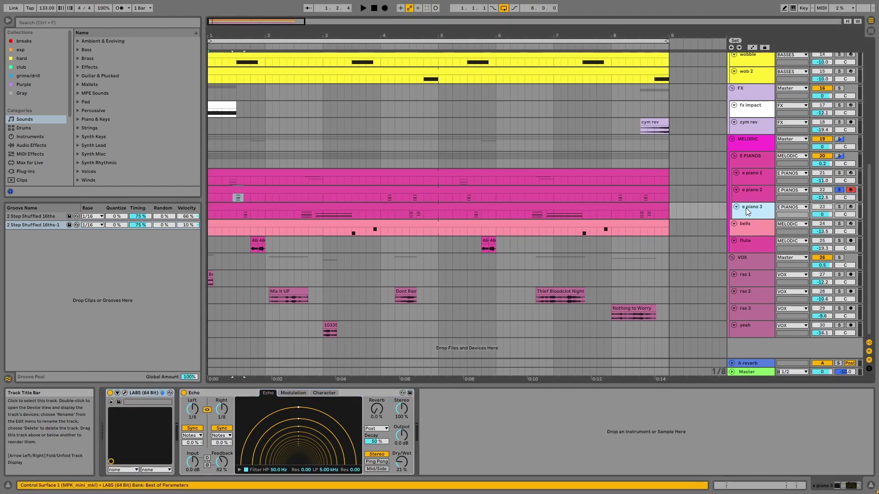
pyautogui.click(839, 207)
pyautogui.click(647, 204)
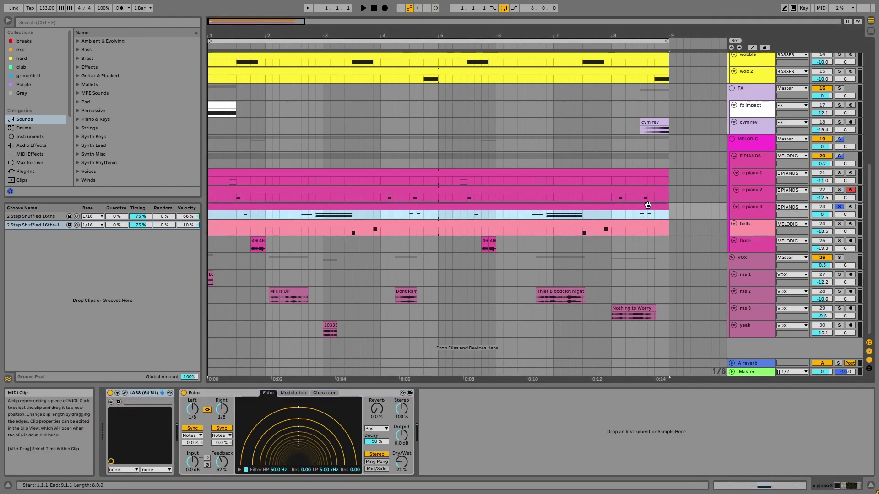
pyautogui.click(123, 393)
pyautogui.press('space')
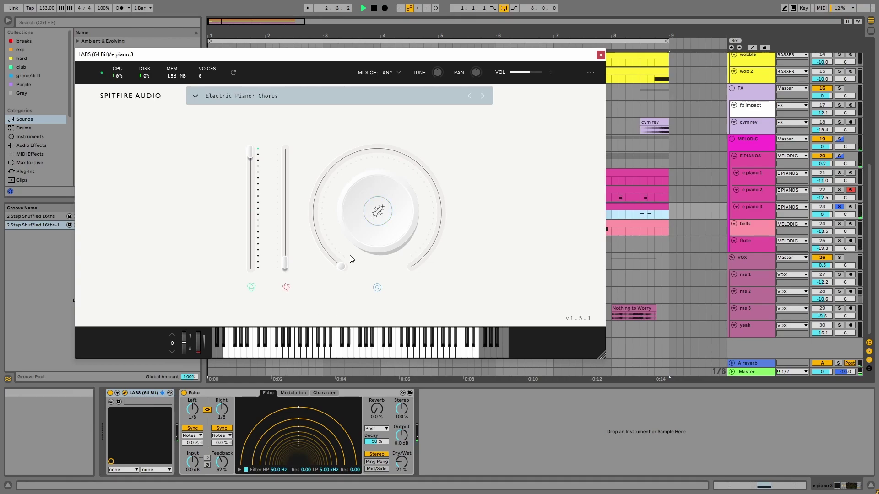
pyautogui.click(600, 56)
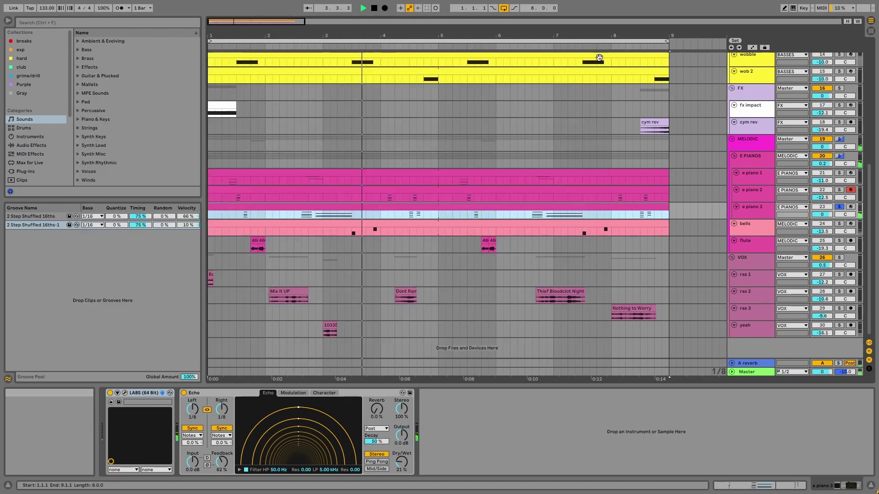
# Step: Examine e piano 3's MIDI clip, highlighting its first chord and the long C3, D3, G3 chord, and select Echo in its device chain
pyautogui.doubleClick(427, 206)
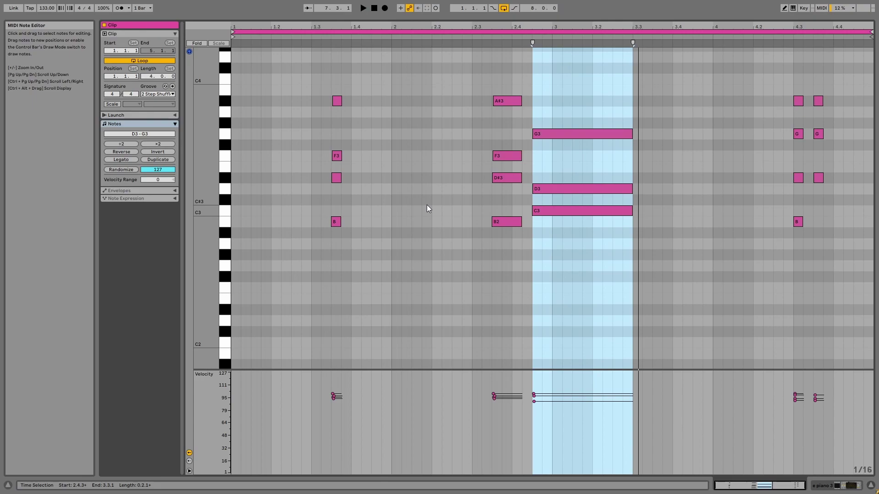
pyautogui.moveTo(387, 258); pyautogui.dragTo(328, 84)
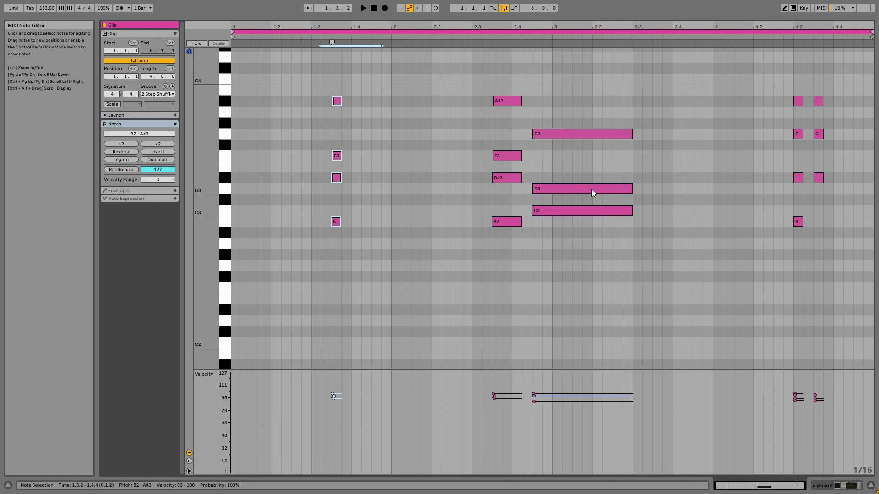
pyautogui.moveTo(611, 258); pyautogui.dragTo(571, 87)
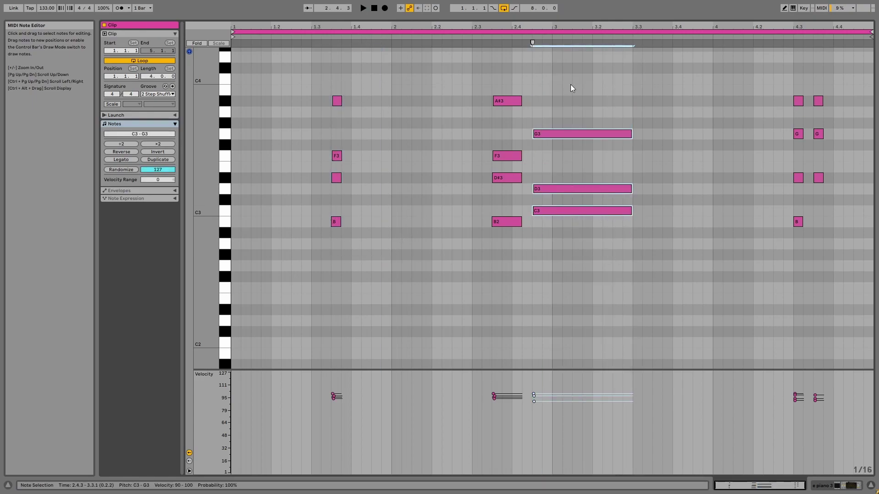
pyautogui.hotkey('shift', 'Tab')
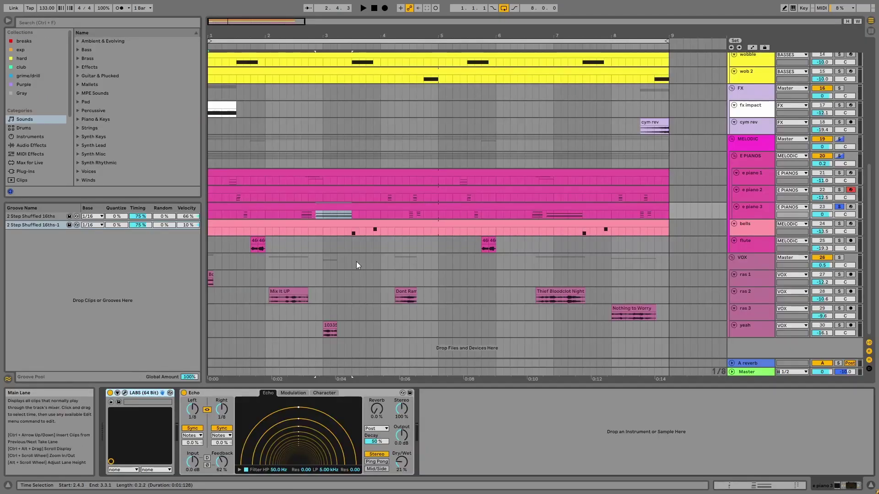
pyautogui.click(233, 393)
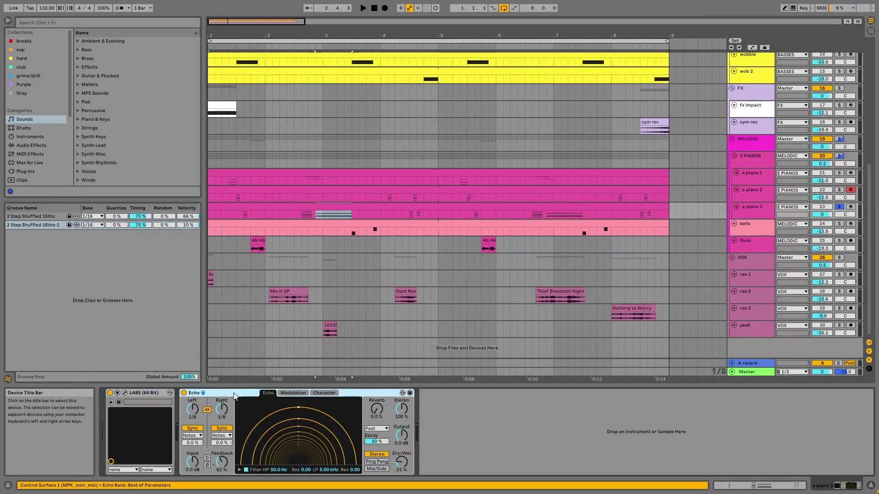
# Step: Solo the bells track, play its clip and view its LABS Bell Swarm: Glockenspiel Trio instrument, closing the window when done
pyautogui.click(835, 227)
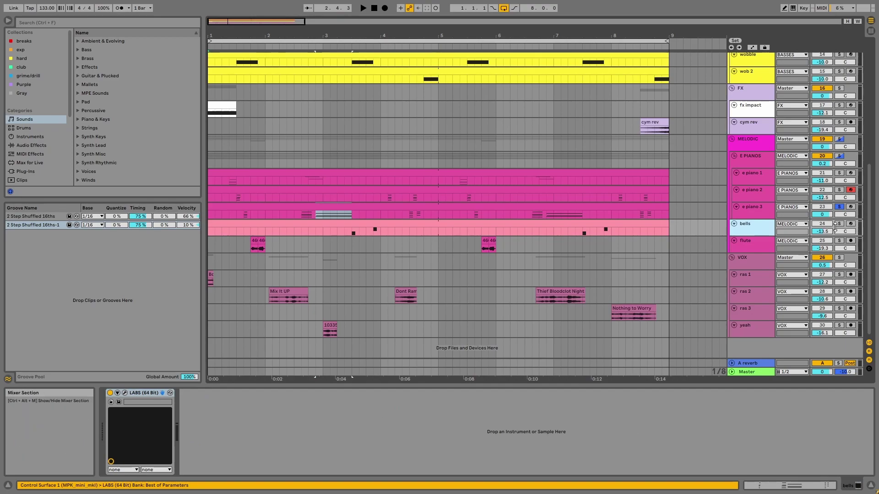
pyautogui.click(840, 224)
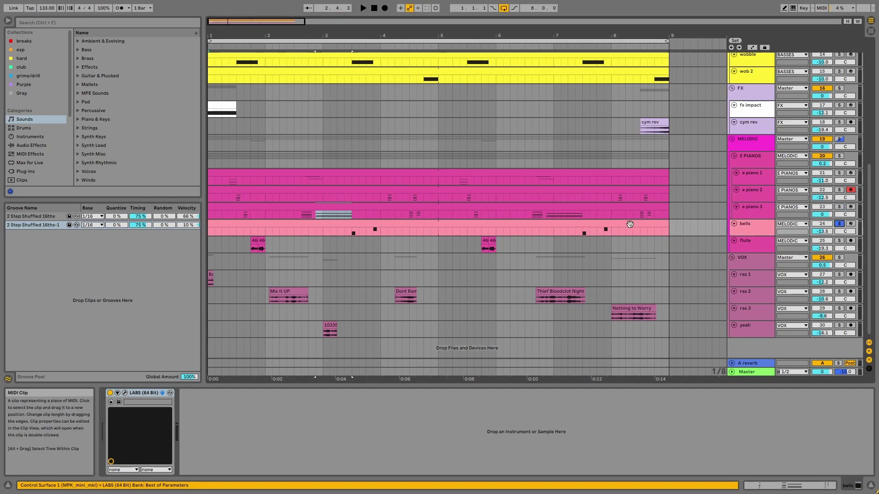
pyautogui.doubleClick(630, 224)
pyautogui.click(604, 39)
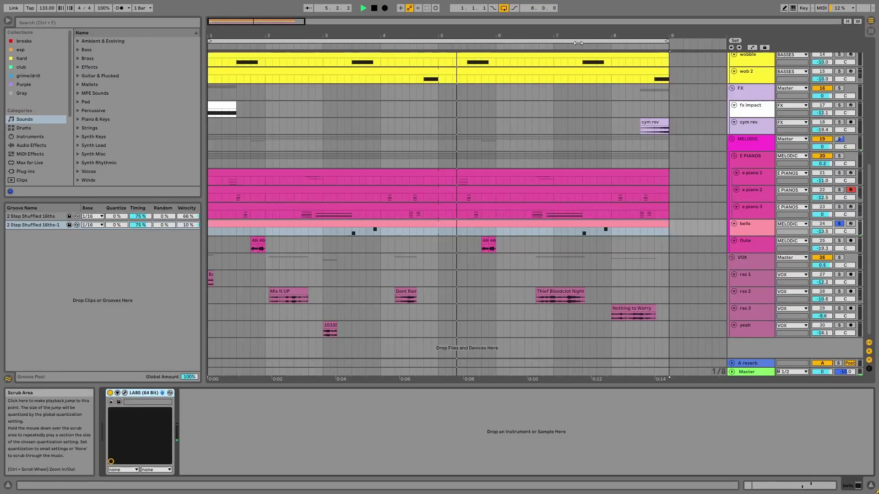
pyautogui.press('space')
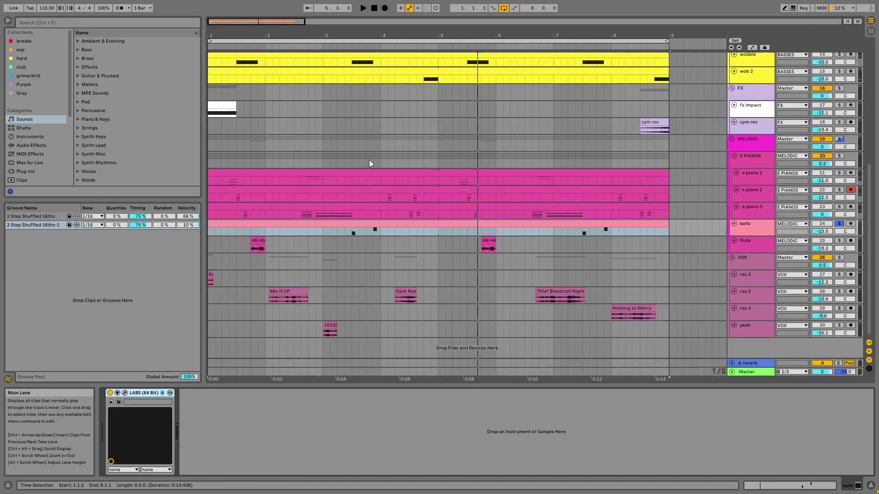
pyautogui.click(125, 392)
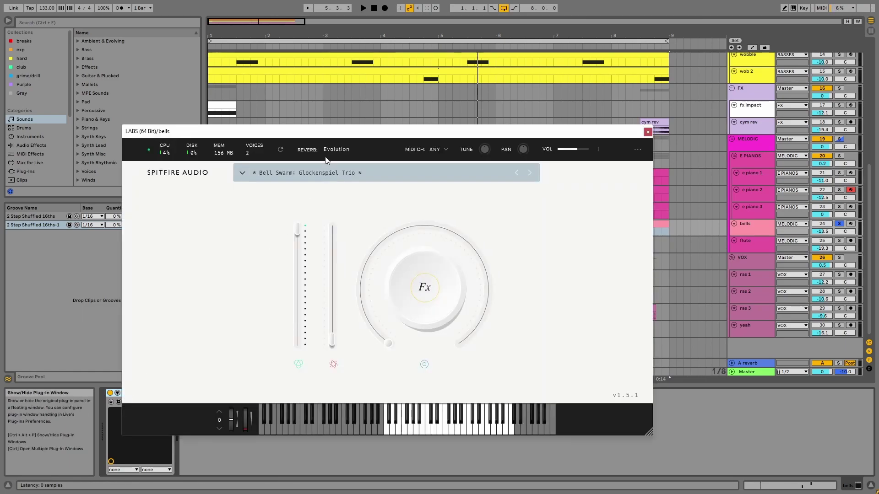
pyautogui.click(648, 132)
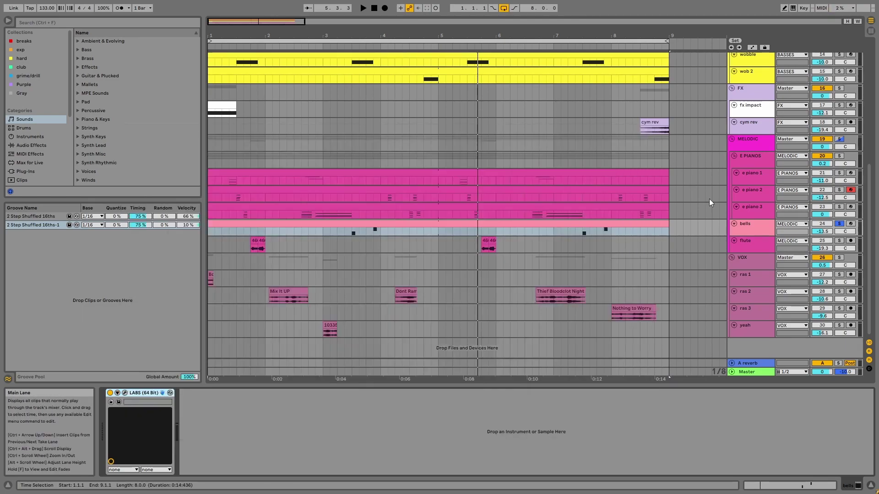
# Step: Solo the flute track, play its first reversed clip, unsolo the track and select its Echo
pyautogui.click(841, 240)
pyautogui.click(255, 241)
pyautogui.press('space')
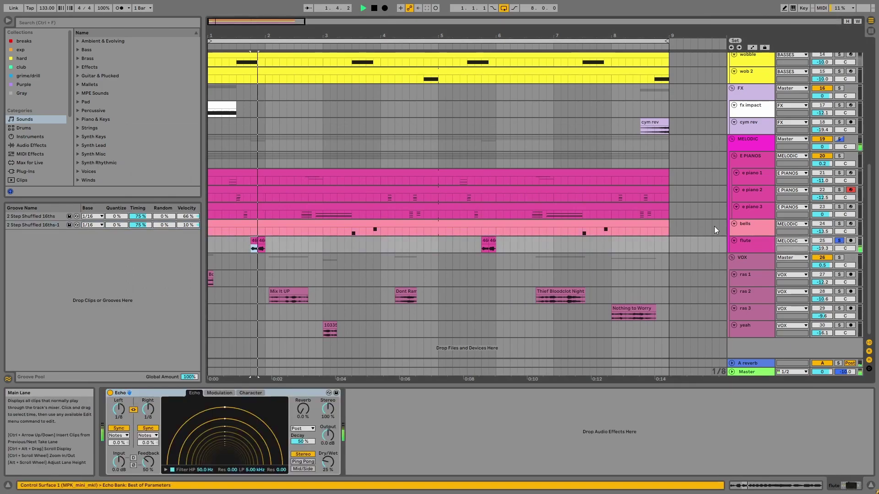
pyautogui.click(840, 242)
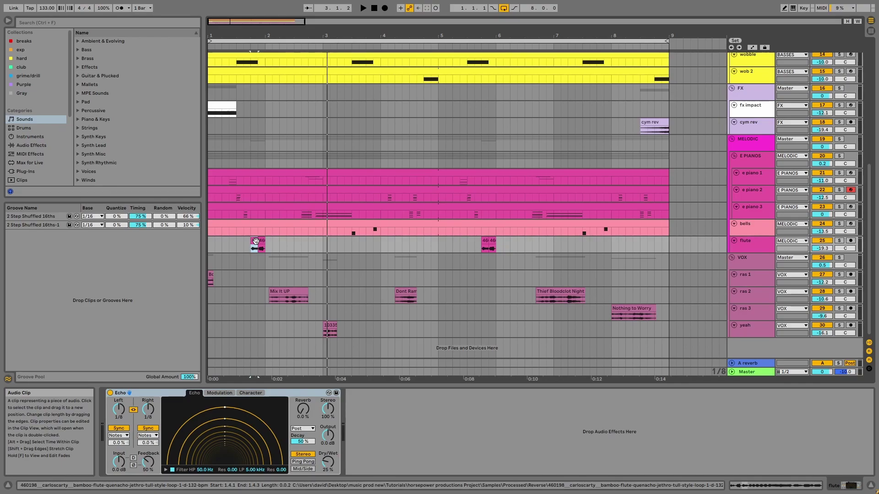
pyautogui.click(289, 392)
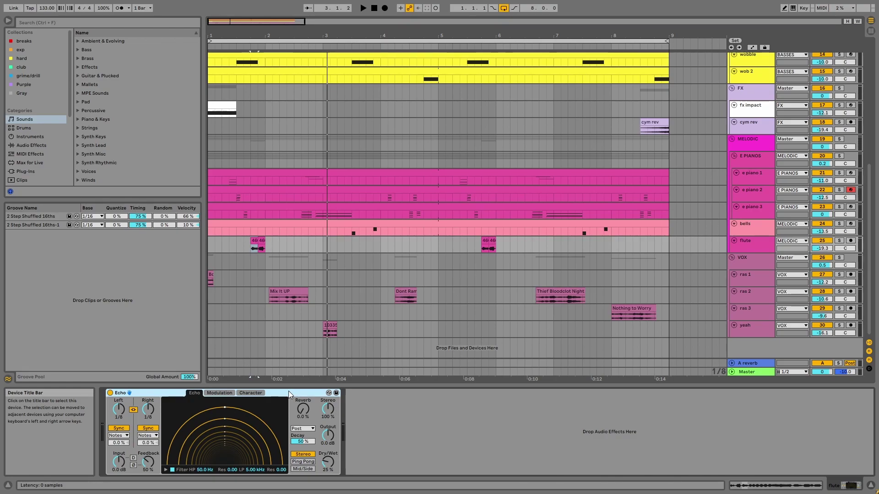
# Step: Play the full arrangement from bar 1, muting and re-enabling the flute track to compare
pyautogui.click(583, 223)
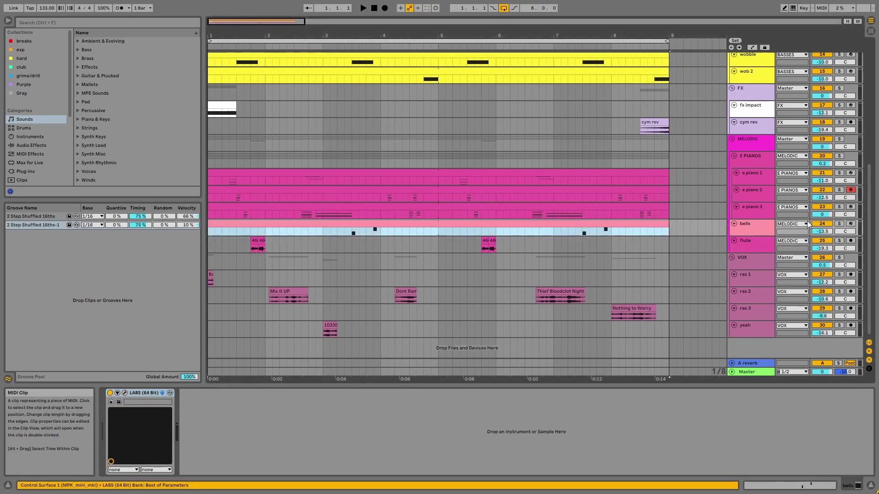
pyautogui.press('space')
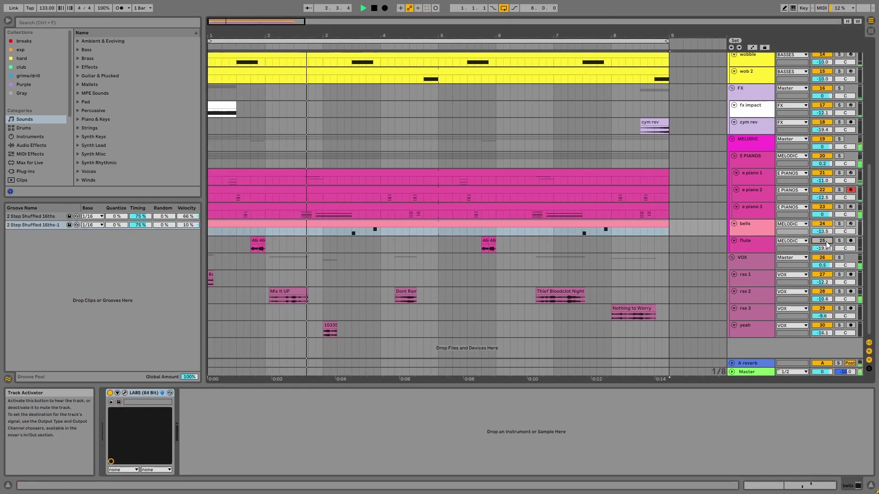
pyautogui.click(827, 245)
pyautogui.press('space')
pyautogui.press('space')
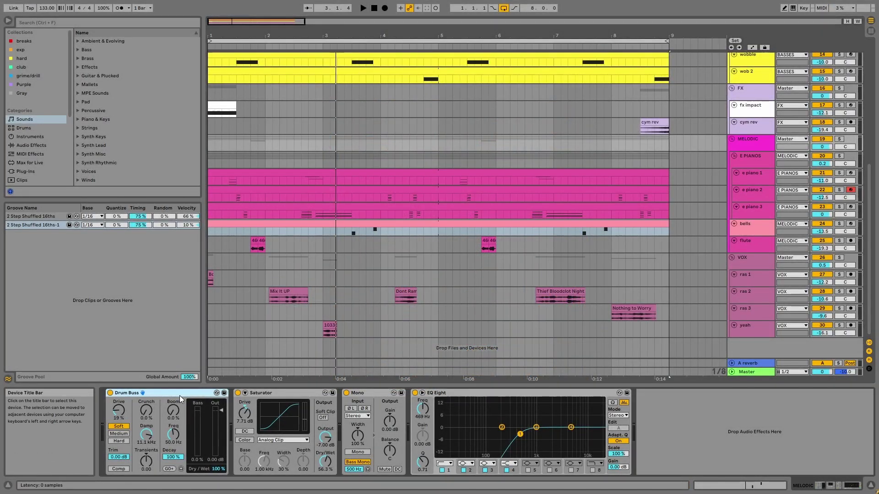
# Step: Go through the MELODIC group's Saturator, Mono and EQ Eight, and enlarge the track to reveal its reverb send
pyautogui.click(287, 392)
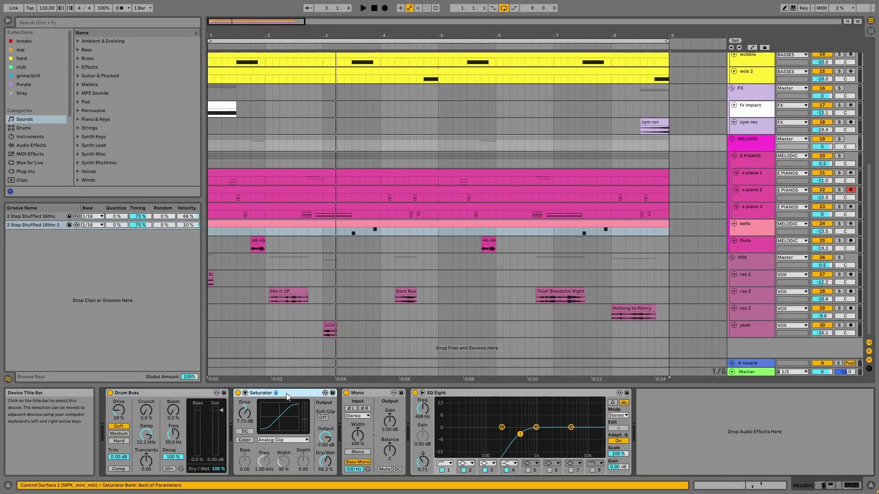
pyautogui.click(367, 393)
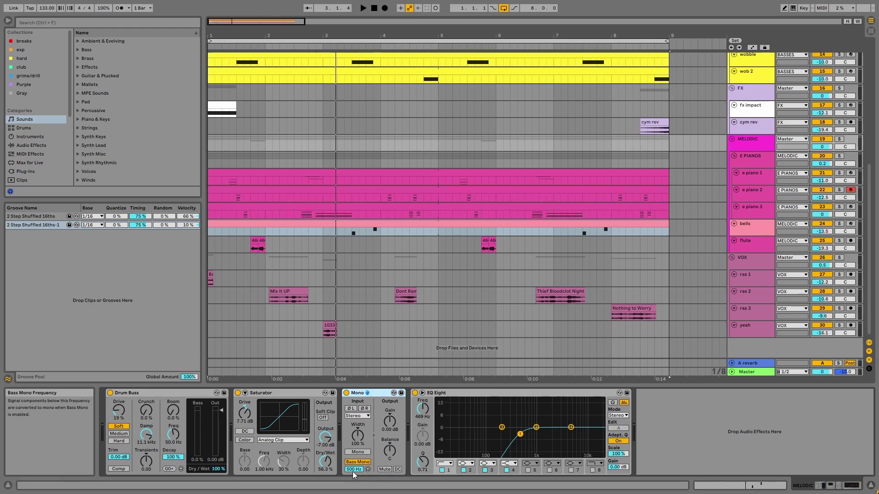
pyautogui.click(512, 394)
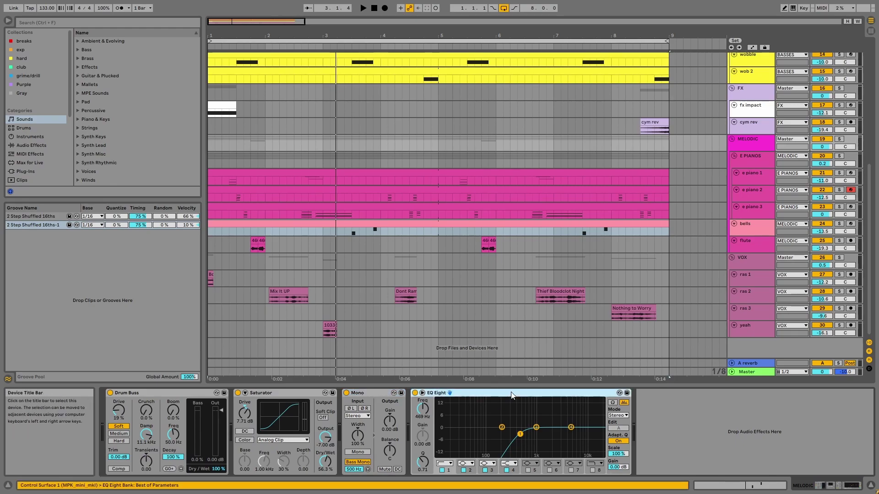
pyautogui.click(750, 150)
pyautogui.moveTo(750, 152); pyautogui.dragTo(750, 161)
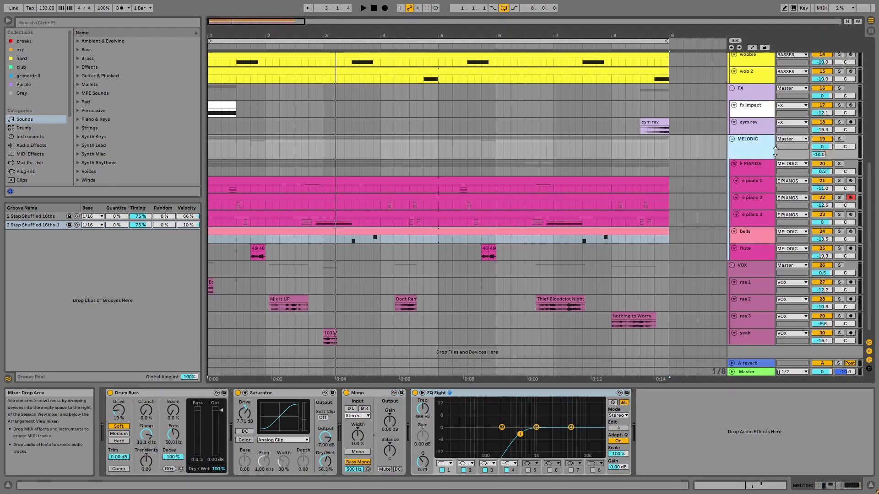
# Step: Solo the VOX group, play it and highlight the whole range of clips across its four vocal tracks
pyautogui.click(759, 274)
pyautogui.click(842, 266)
pyautogui.press('space')
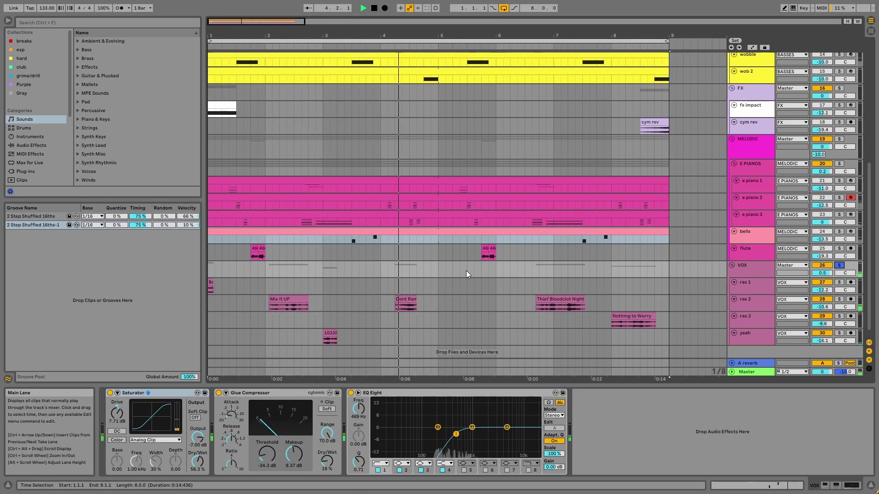
pyautogui.press('space')
pyautogui.moveTo(675, 329); pyautogui.dragTo(191, 285)
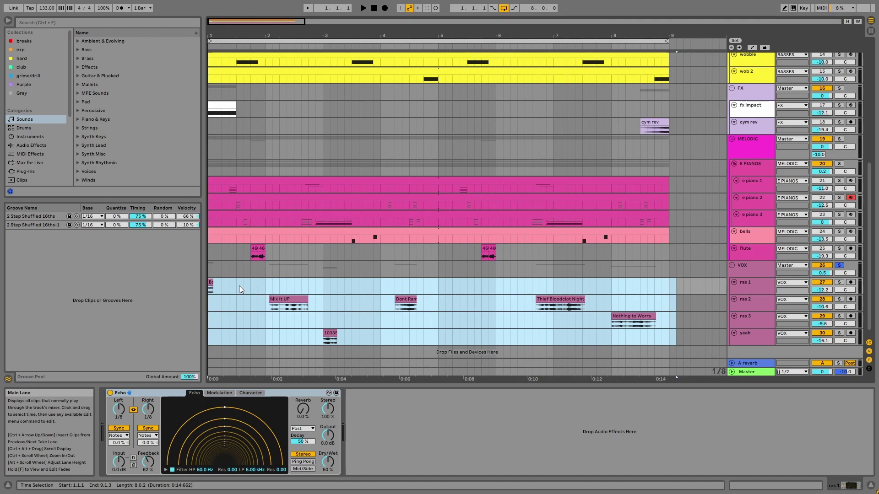
# Step: Inspect the sample of ras 1's clip and play it, and audition the Mix It UP clip on ras 2
pyautogui.click(244, 303)
pyautogui.doubleClick(210, 284)
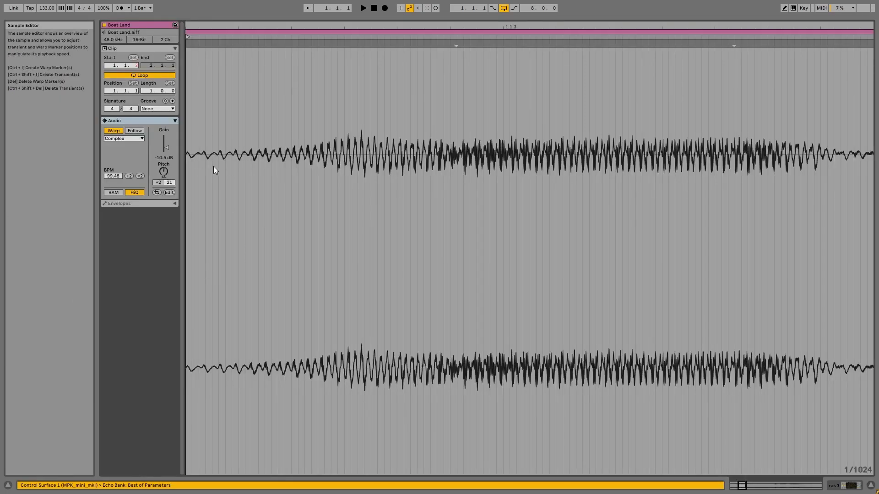
pyautogui.press('space')
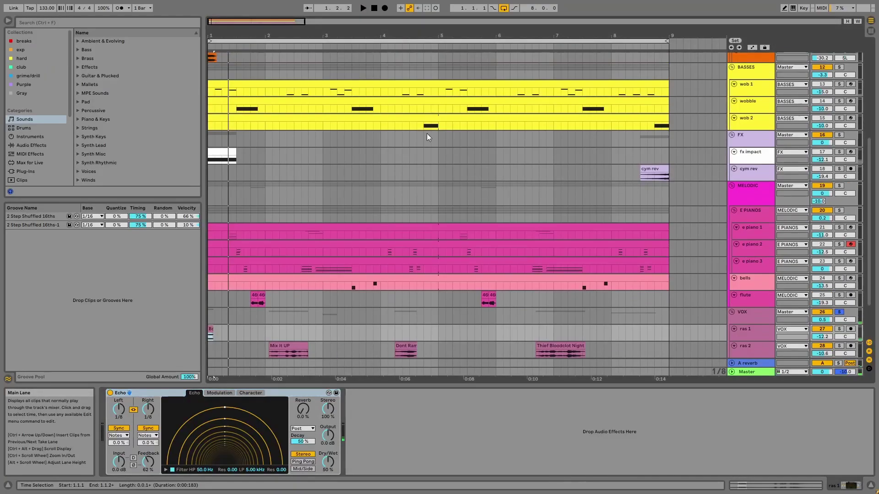
pyautogui.scroll(-3, 297, 238)
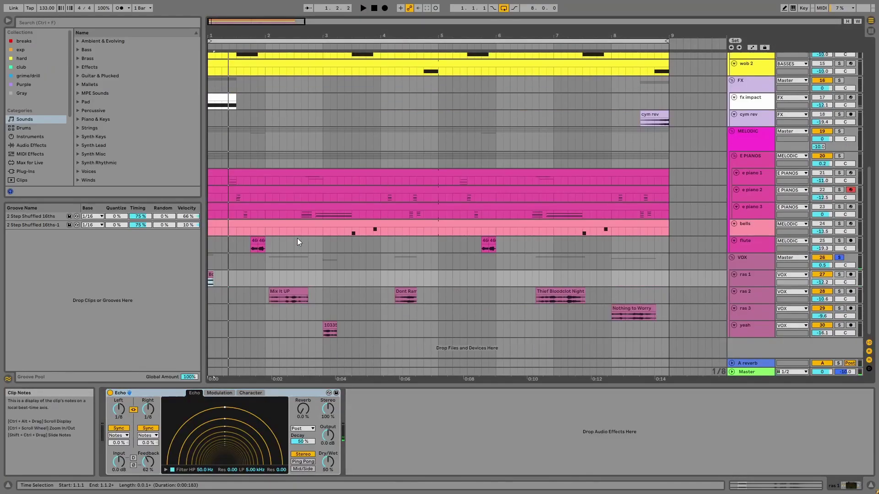
pyautogui.doubleClick(283, 290)
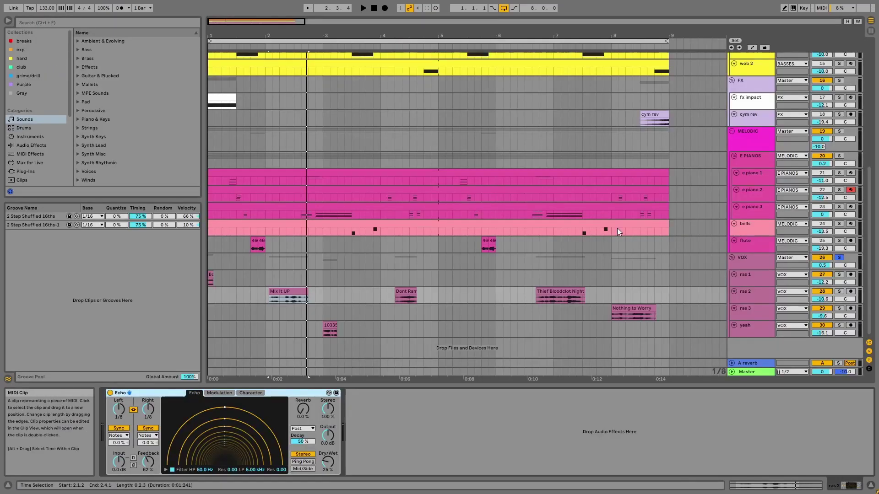
# Step: Step through the device chains of the ras 1, ras 2 and ras 3 vocal tracks
pyautogui.click(745, 276)
pyautogui.press('Down')
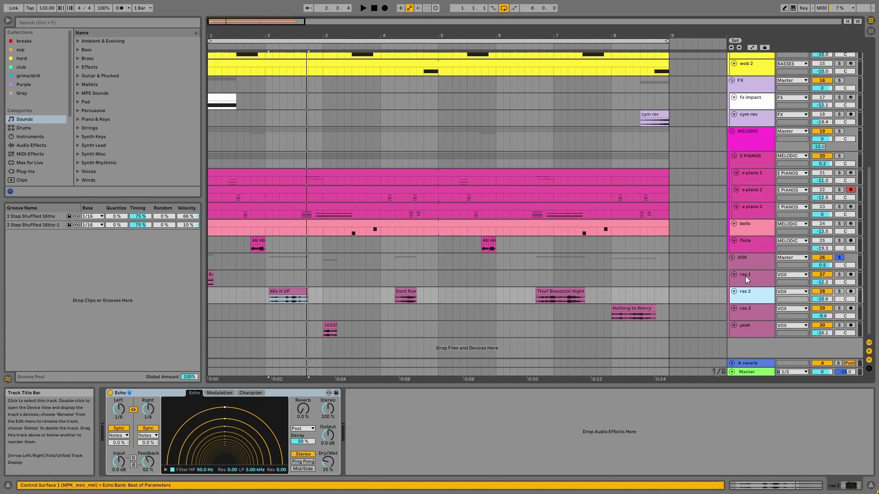
pyautogui.press('Down')
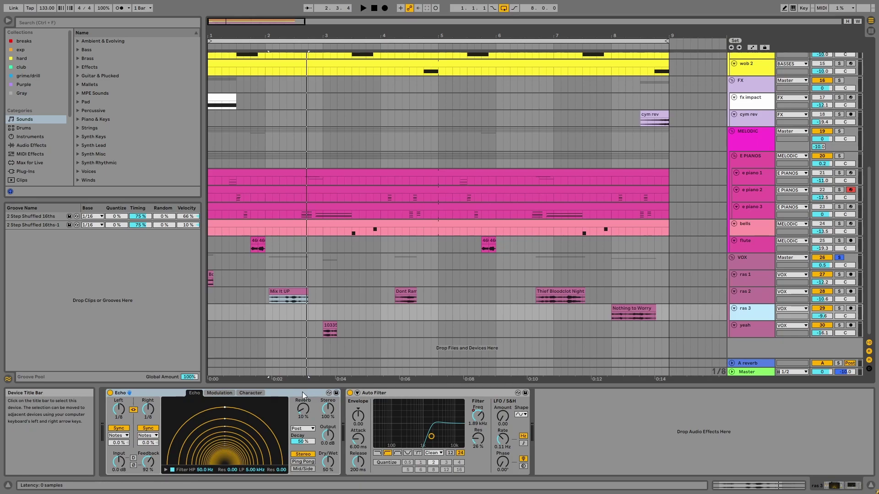
# Step: Show ras 3's Auto Filter Frequency automation in an enlarged lane and play the Nothing to Worry clip with the track soloed
pyautogui.rightClick(481, 416)
pyautogui.click(488, 424)
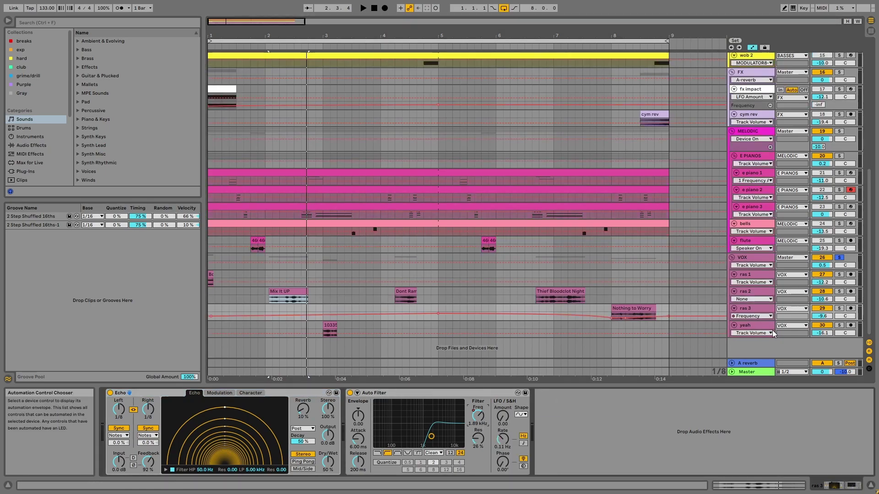
pyautogui.click(767, 317)
pyautogui.click(764, 325)
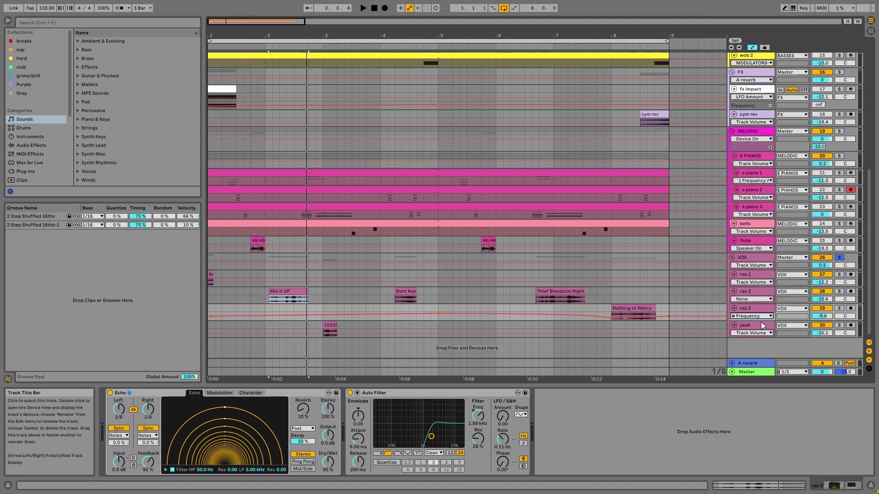
pyautogui.moveTo(762, 321); pyautogui.dragTo(762, 336)
pyautogui.click(638, 311)
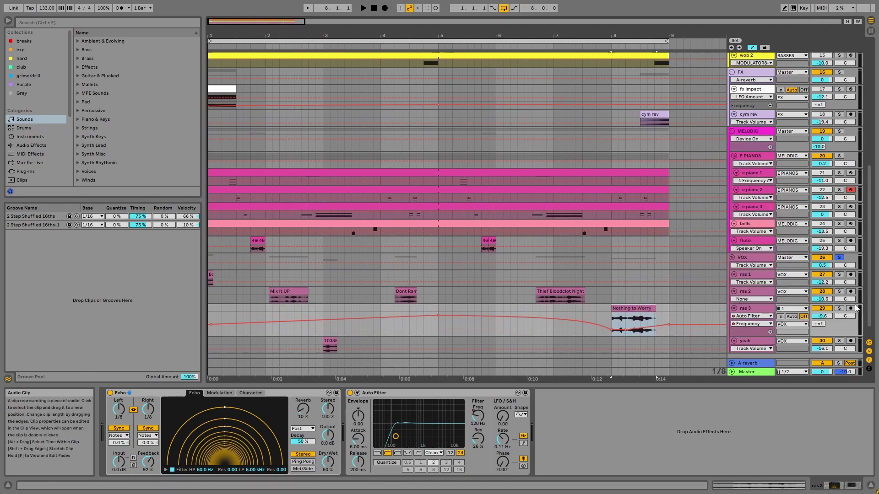
pyautogui.click(841, 309)
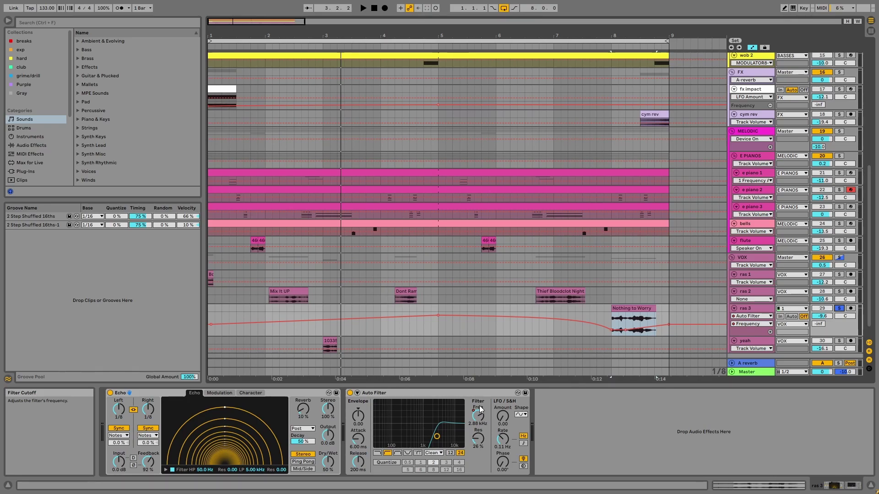
# Step: Hide the automation, go through the VOX group's Saturator, Glue Compressor and EQ Eight, and enlarge the track to reveal its reverb send
pyautogui.click(752, 295)
pyautogui.click(752, 48)
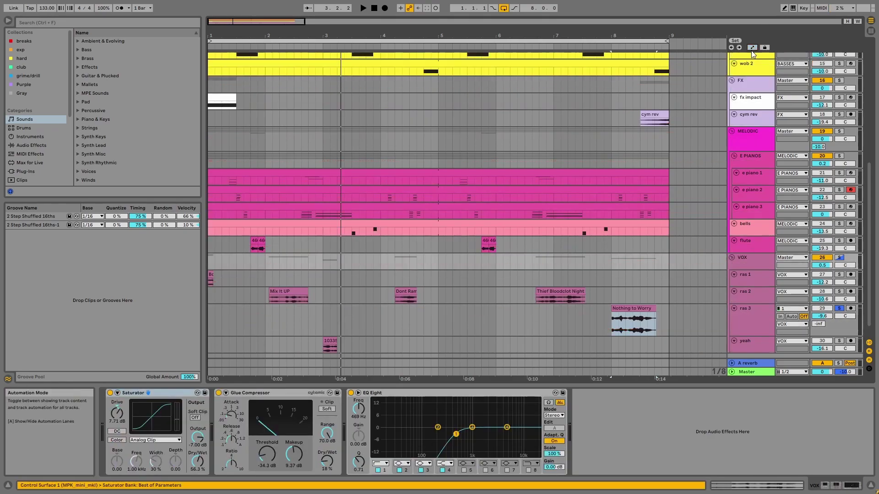
pyautogui.click(187, 394)
pyautogui.click(284, 393)
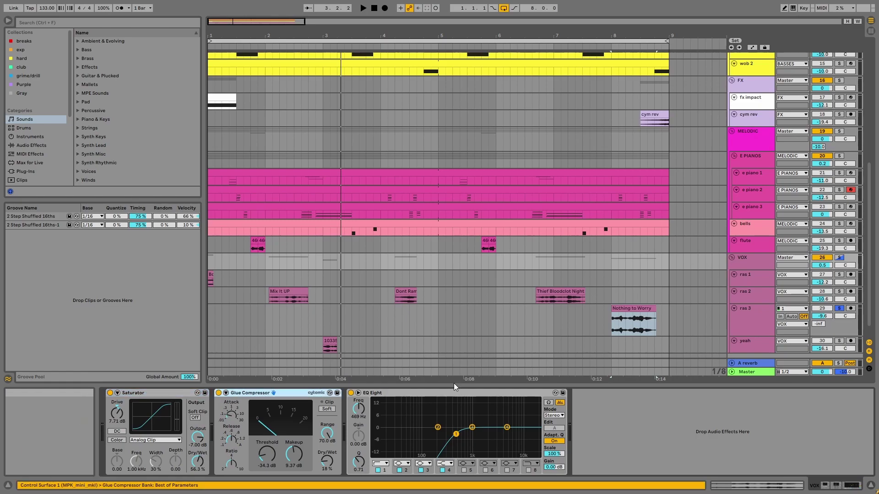
pyautogui.click(449, 392)
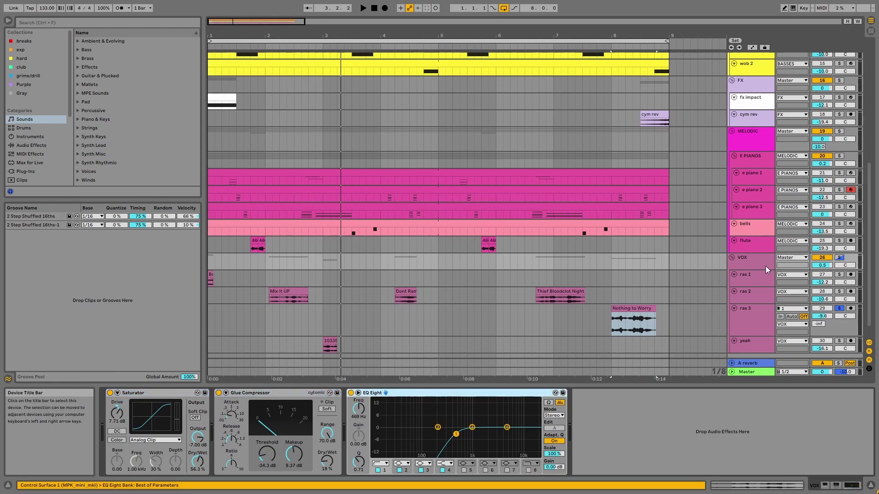
pyautogui.moveTo(760, 270); pyautogui.dragTo(760, 275)
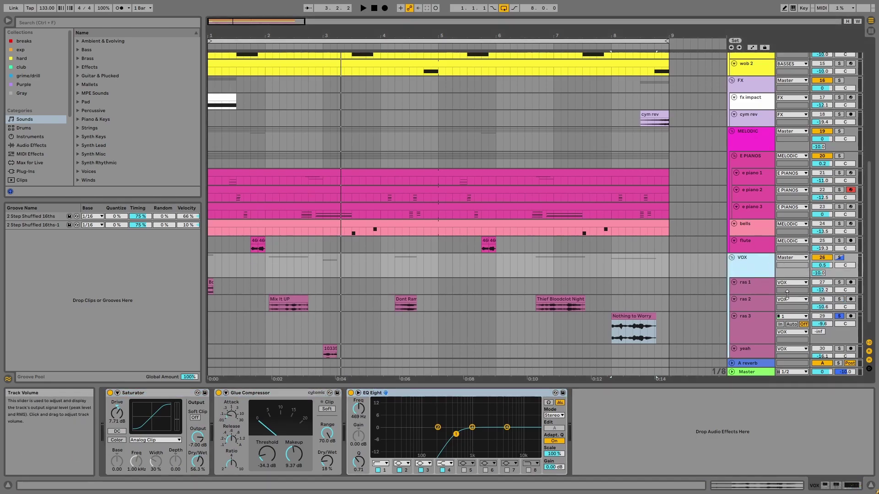